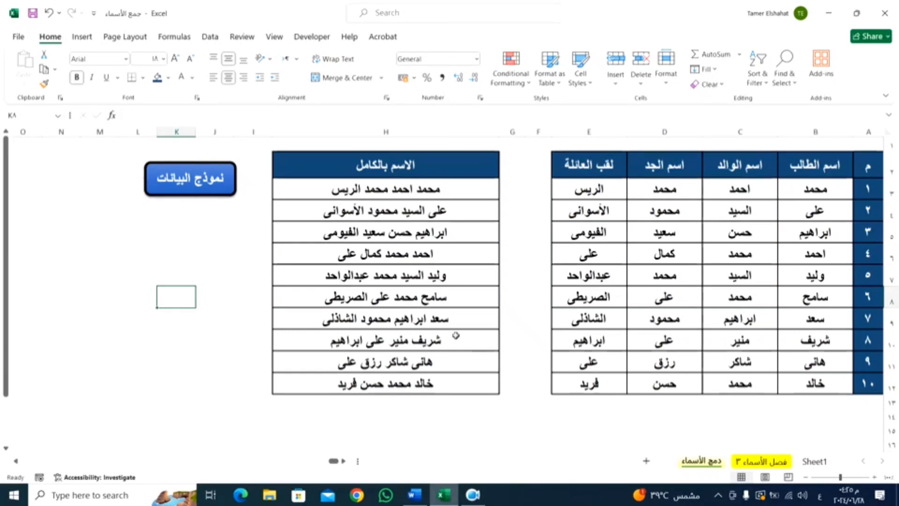
Step: Enter a test student's first, father, grandfather and family names in the data-entry form
left_click(216, 185)
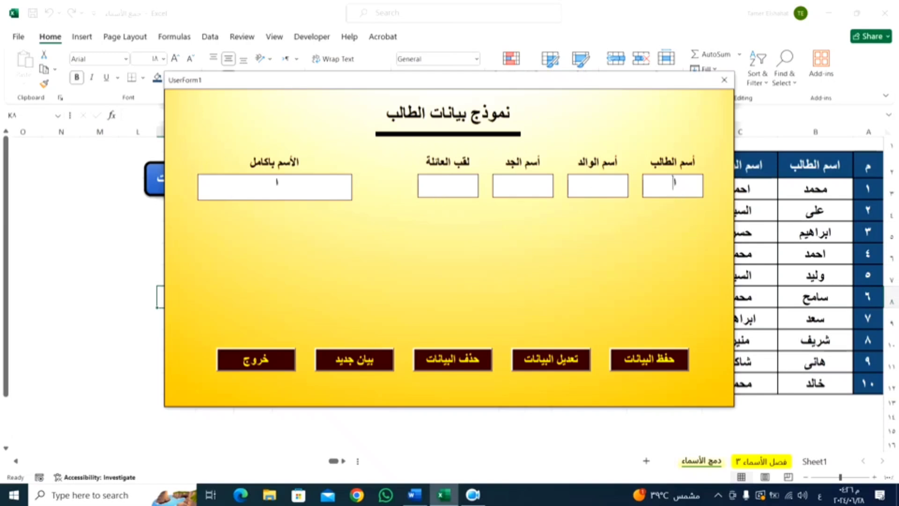
type("احمد")
left_click(596, 193)
type("محمد")
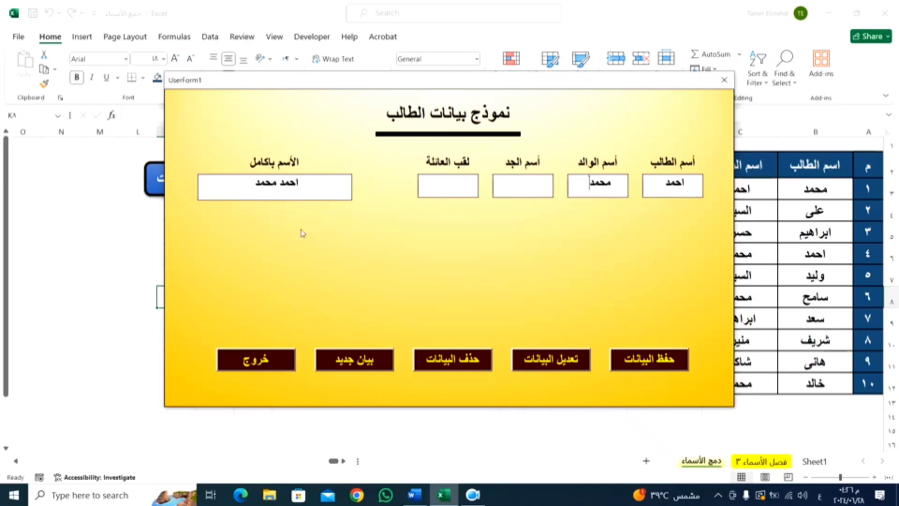
left_click(534, 189)
type("محمود")
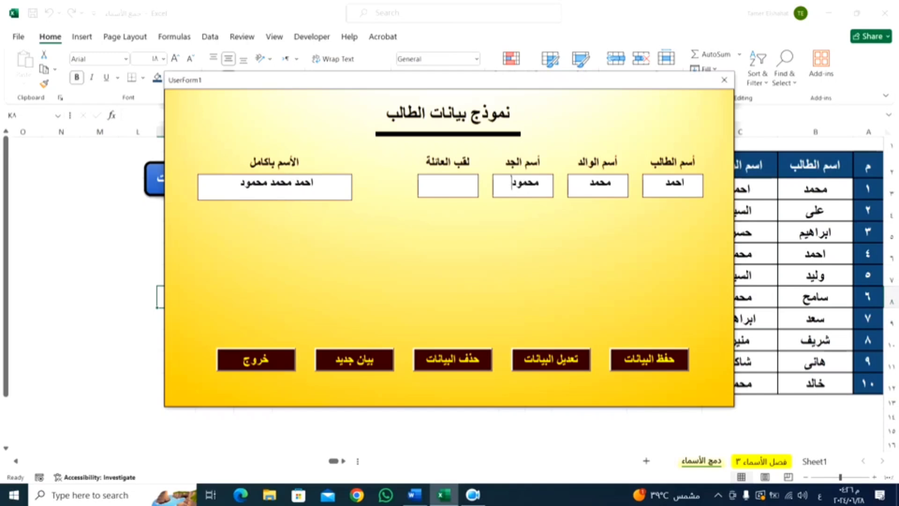
key("Tab")
type("على")
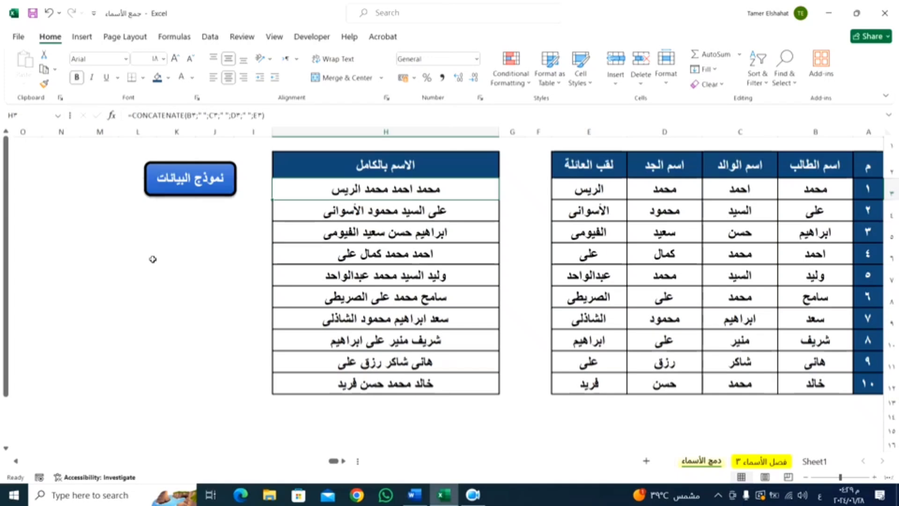
left_click(224, 192)
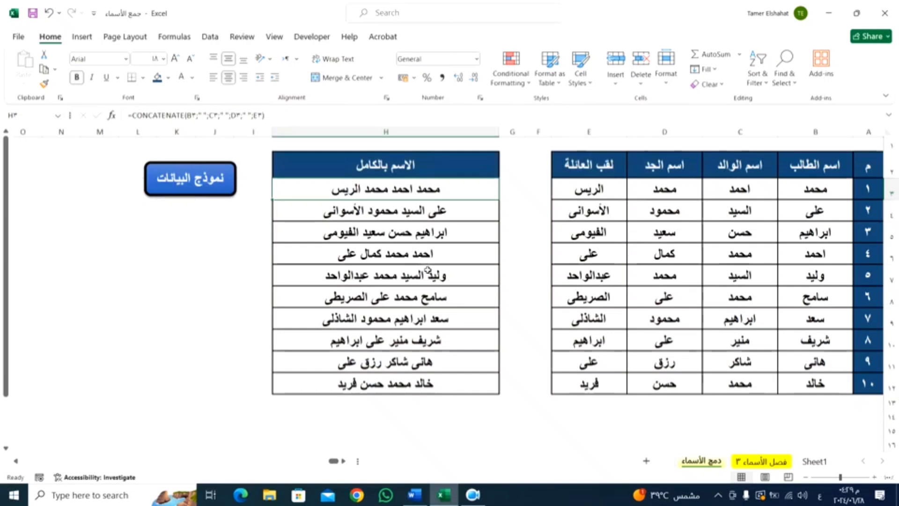
Step: Check the new student's name parts in cells B4 through E4
left_click(808, 213)
left_click(750, 214)
left_click(658, 213)
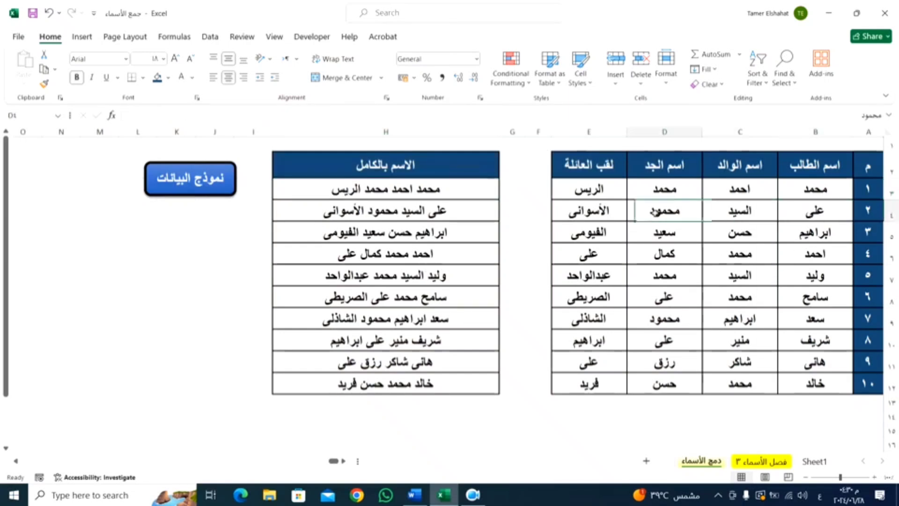
left_click(615, 210)
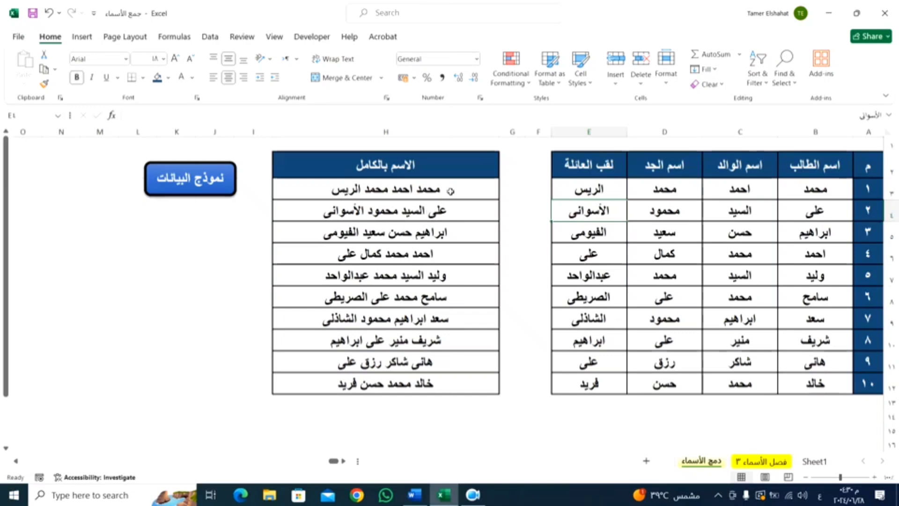
Step: Clear the full names in H3:H12 and start a CONCATENATE formula in H3
left_click_drag(450, 192, 450, 380)
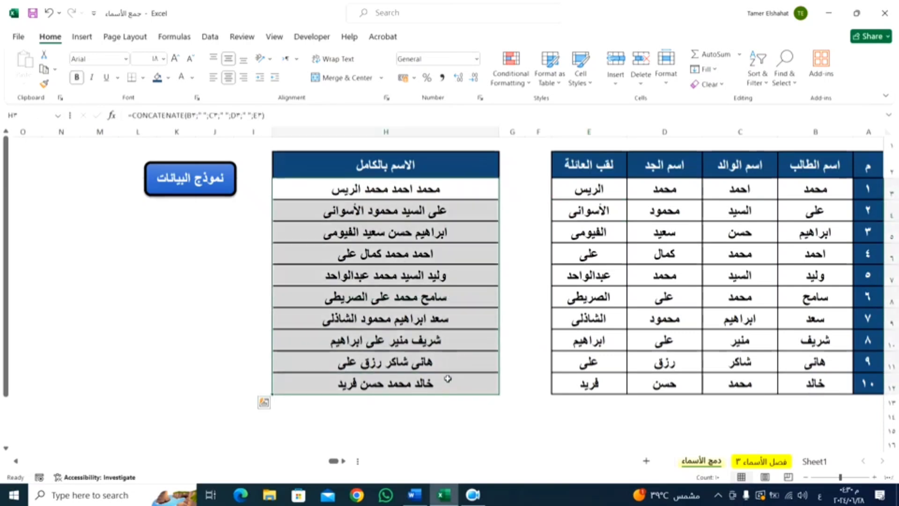
key("Delete")
left_click(395, 193)
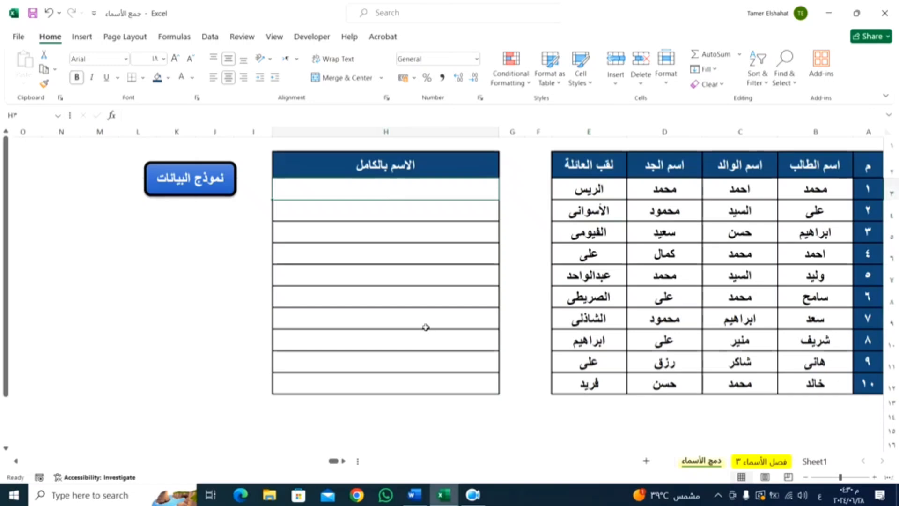
type("=و")
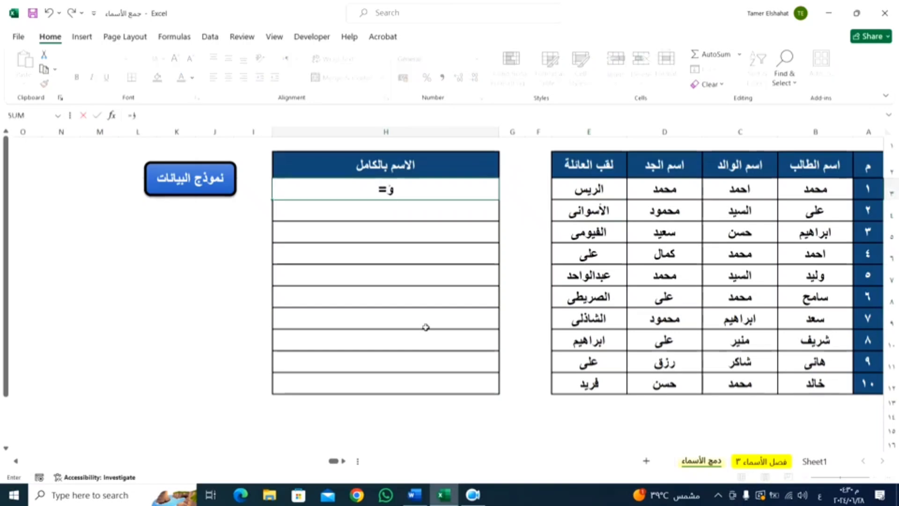
key("BackSpace")
key("alt+shift")
type("c")
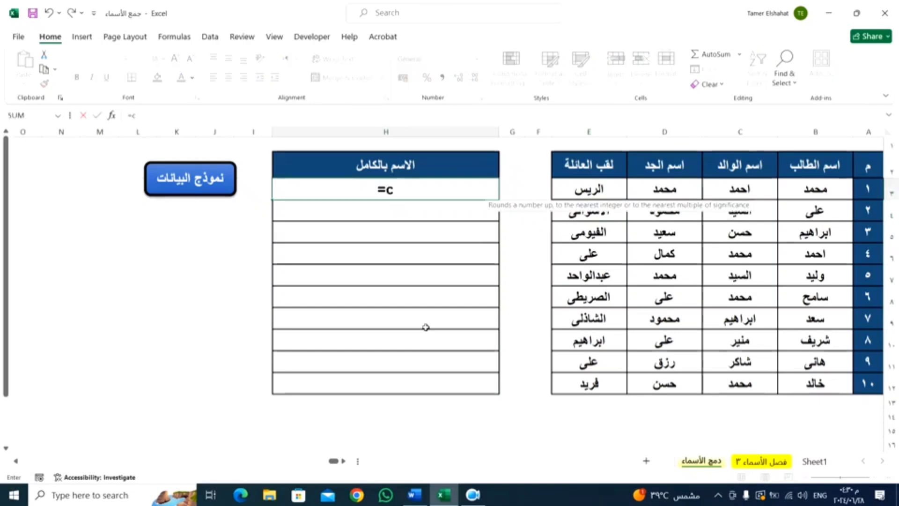
type("on")
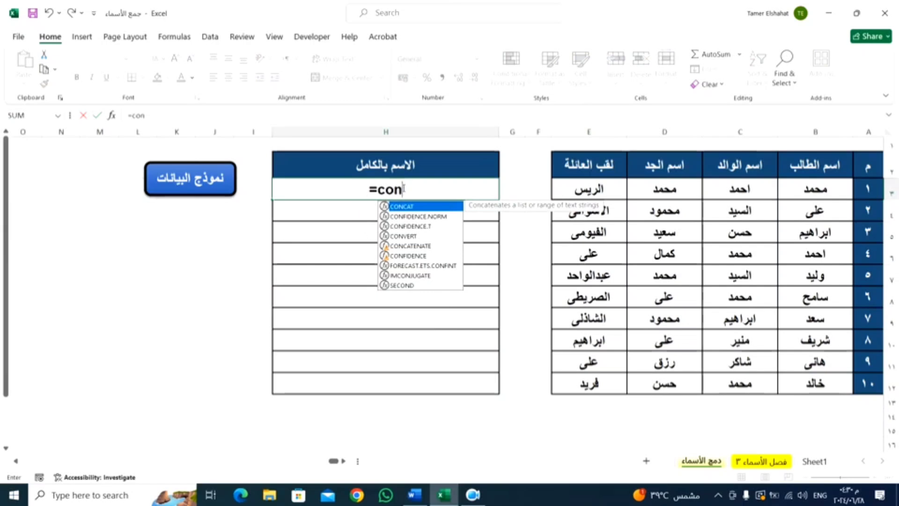
left_click(418, 247)
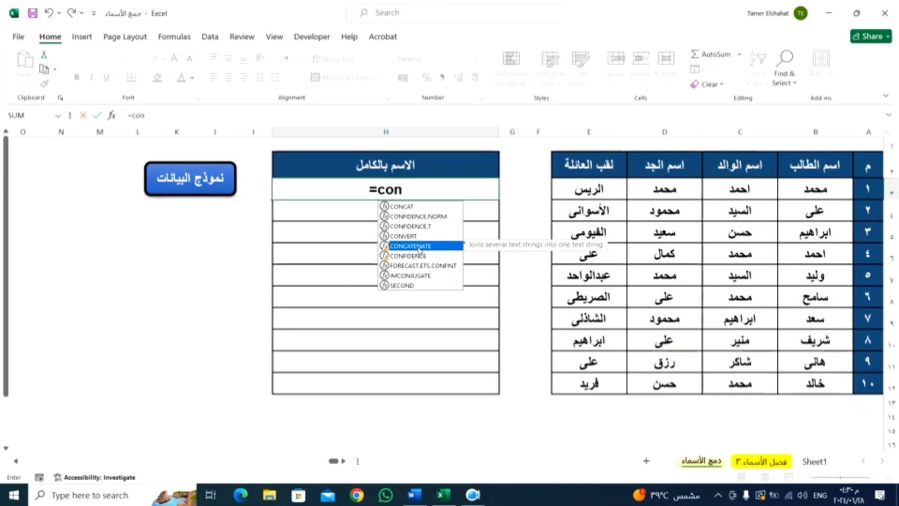
double_click(418, 246)
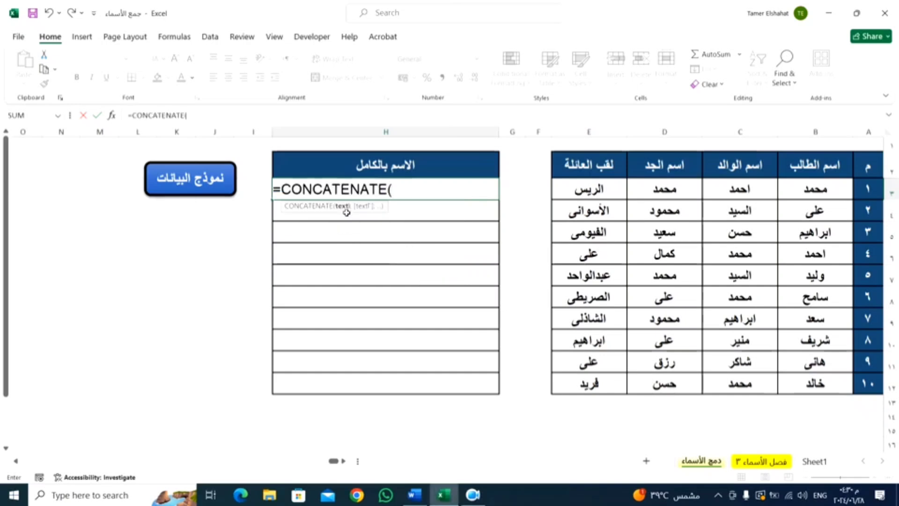
Step: Complete H3 as =CONCATENATE(B3;C3;D3;E3)
left_click(832, 189)
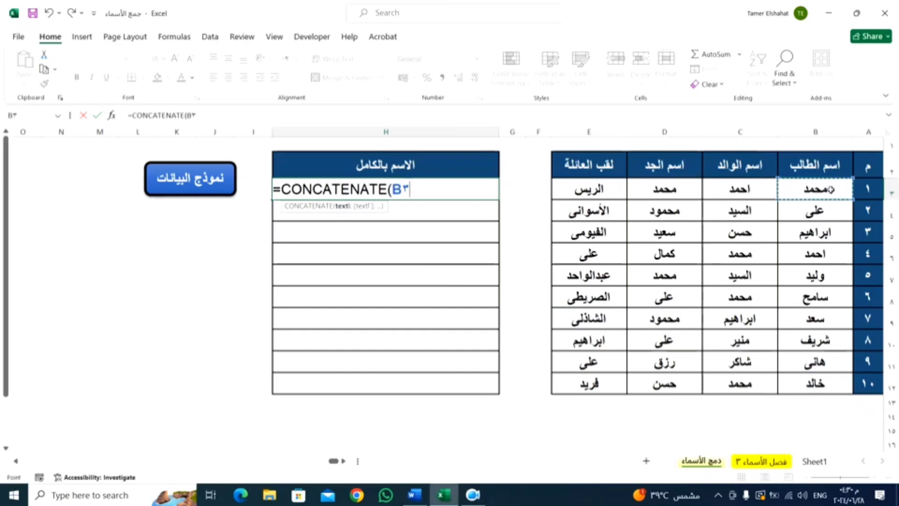
type(";")
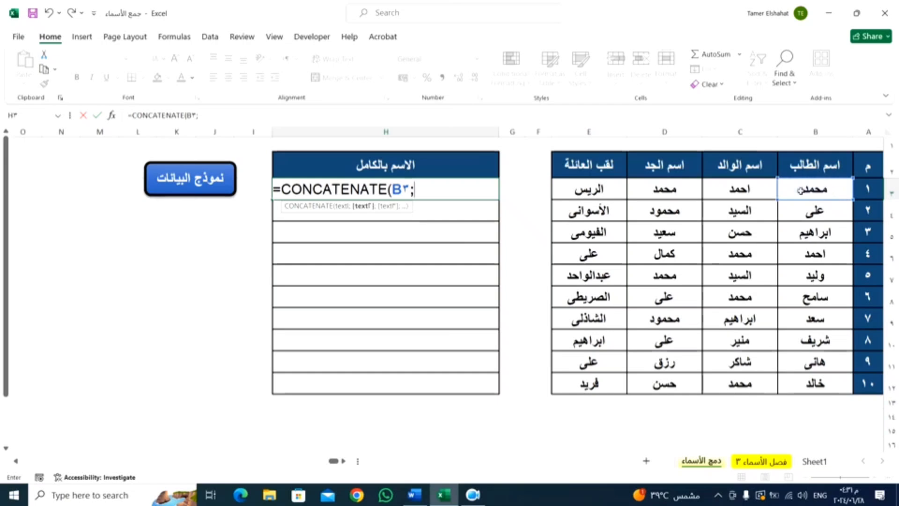
left_click(739, 189)
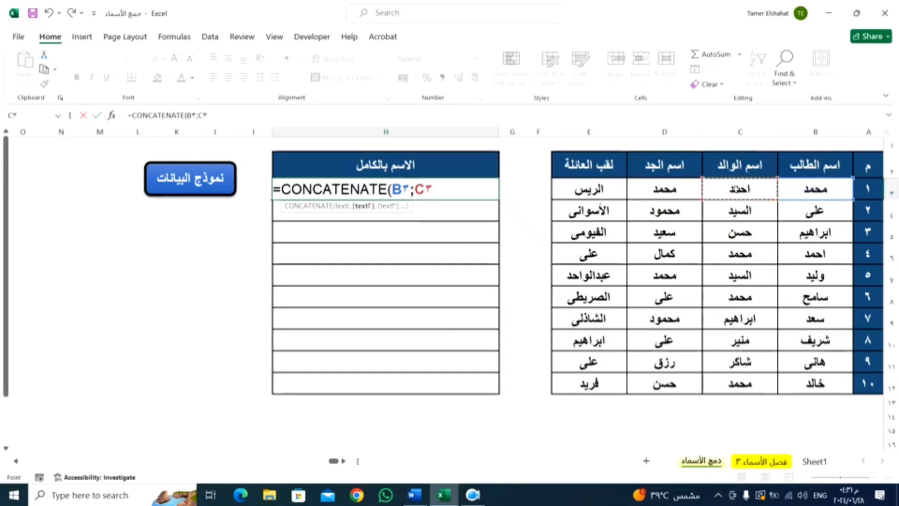
type(";")
left_click(668, 190)
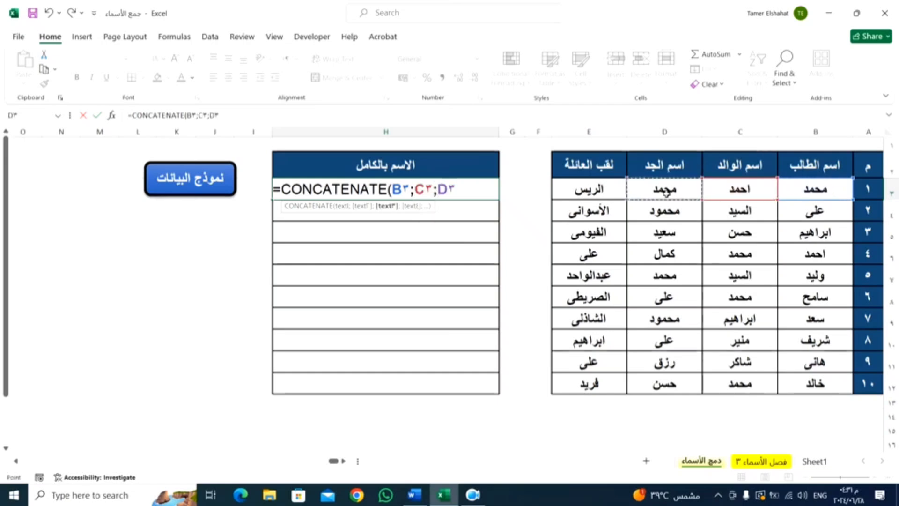
type(";")
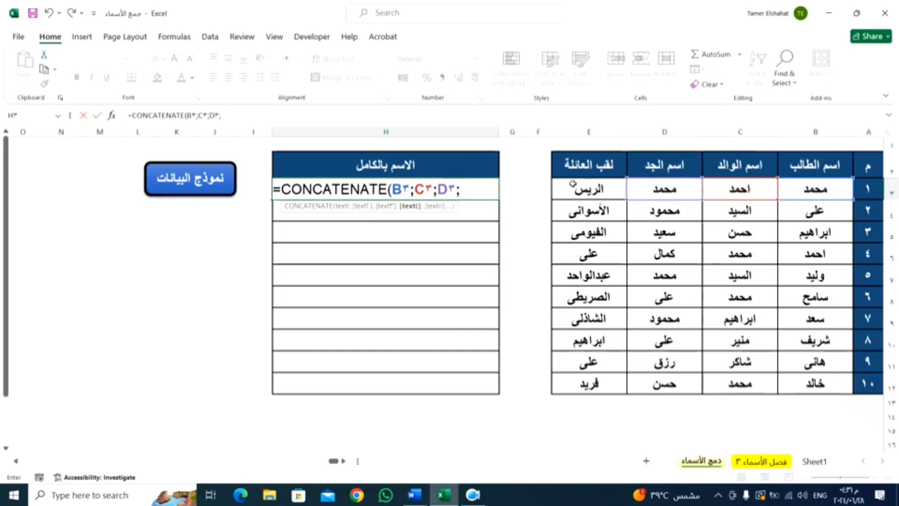
left_click(588, 189)
type(")")
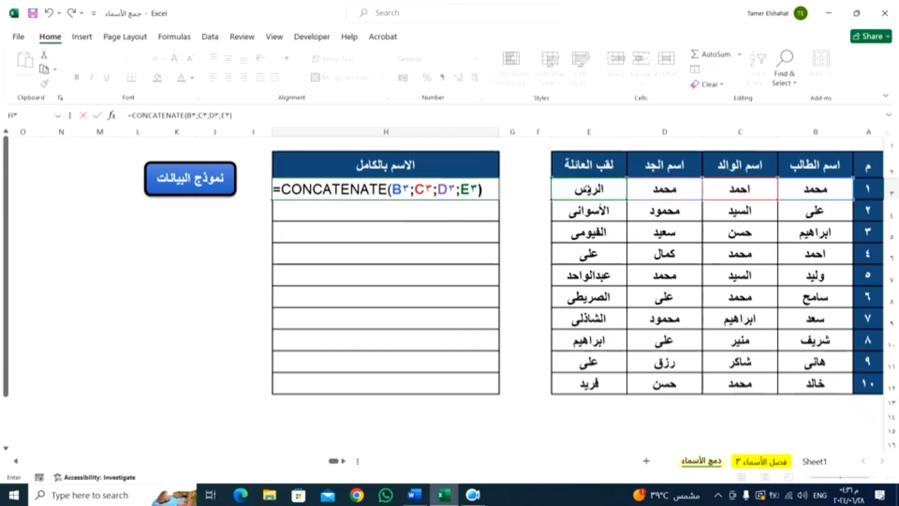
key("Return")
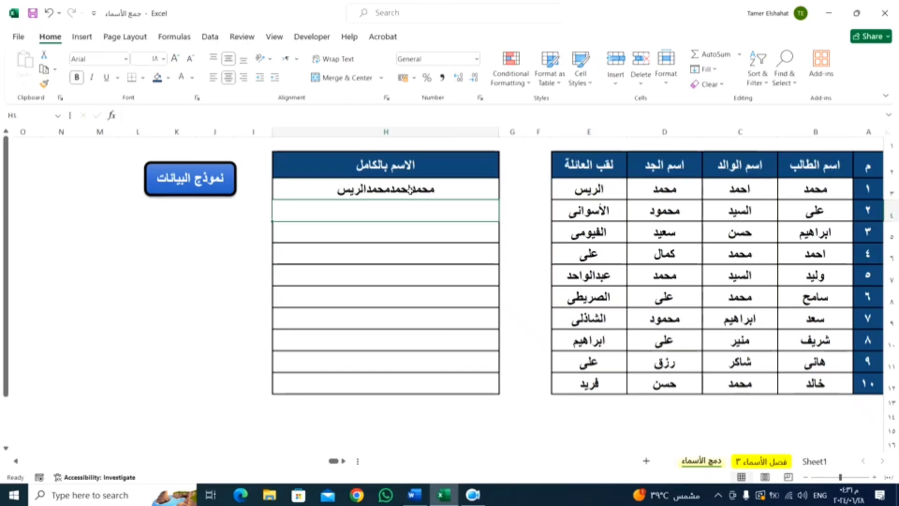
Step: Redo H3 as a CONCATENATE formula beginning with B3 and a space separator
left_click(410, 190)
key("Delete")
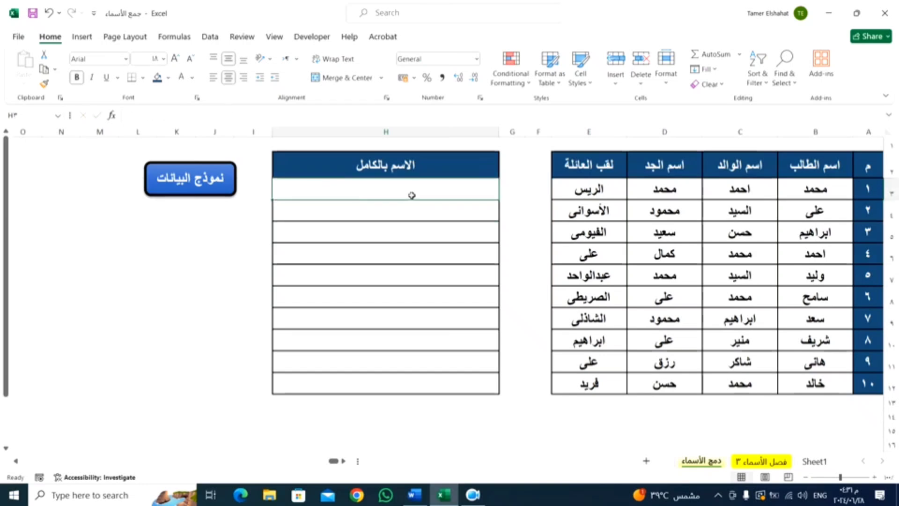
type("=co")
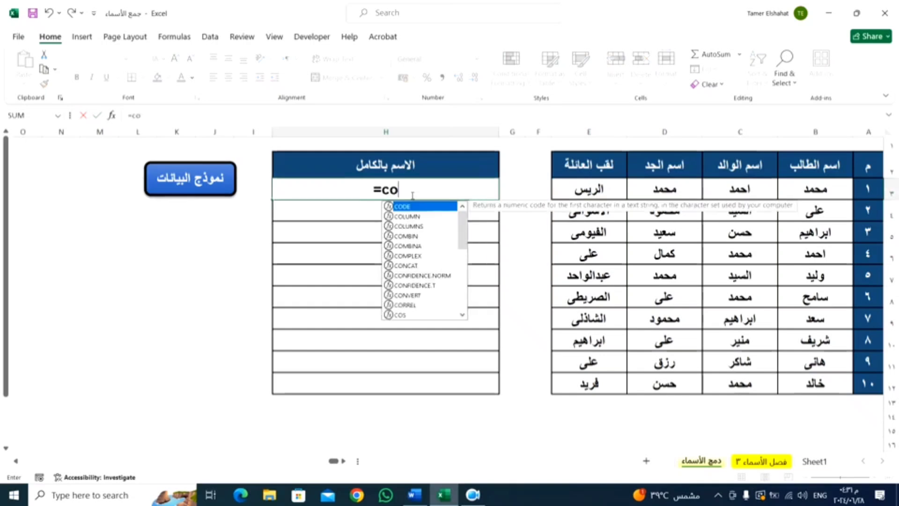
type("n")
key("Down")
key("Down")
key("Down")
key("Down")
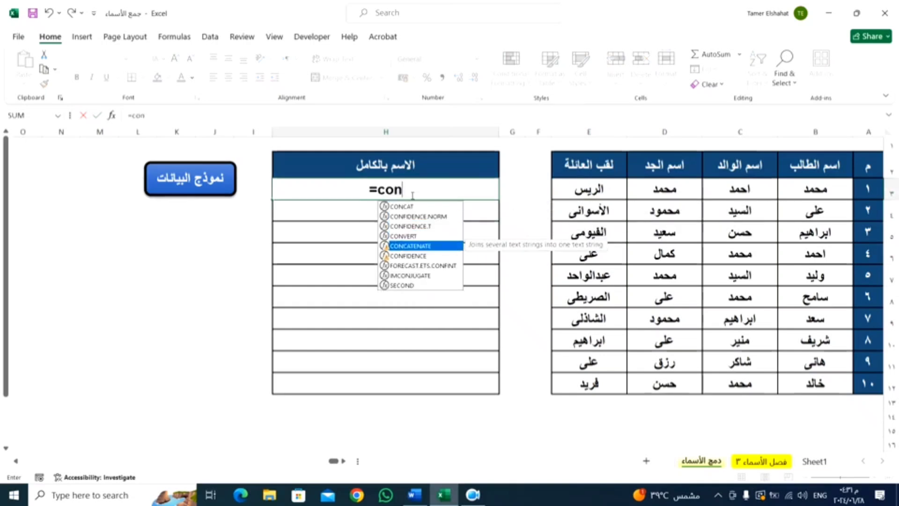
key("Tab")
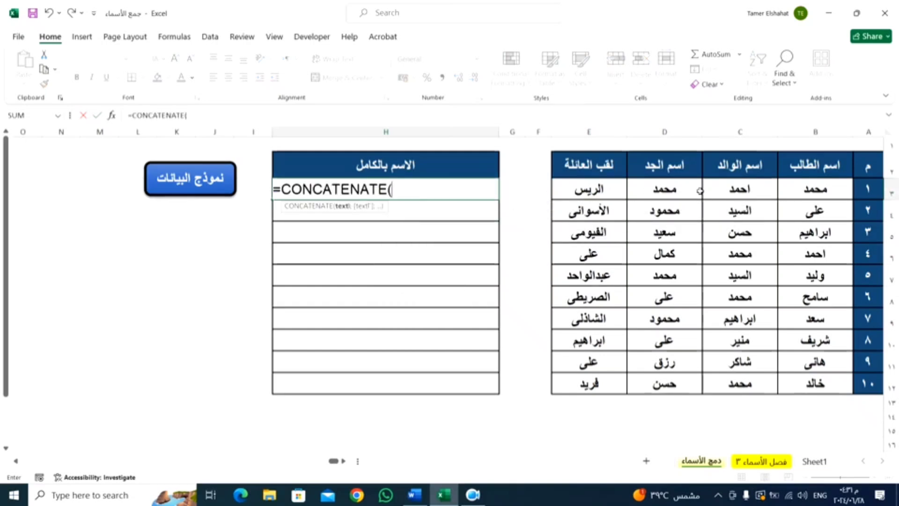
left_click(816, 190)
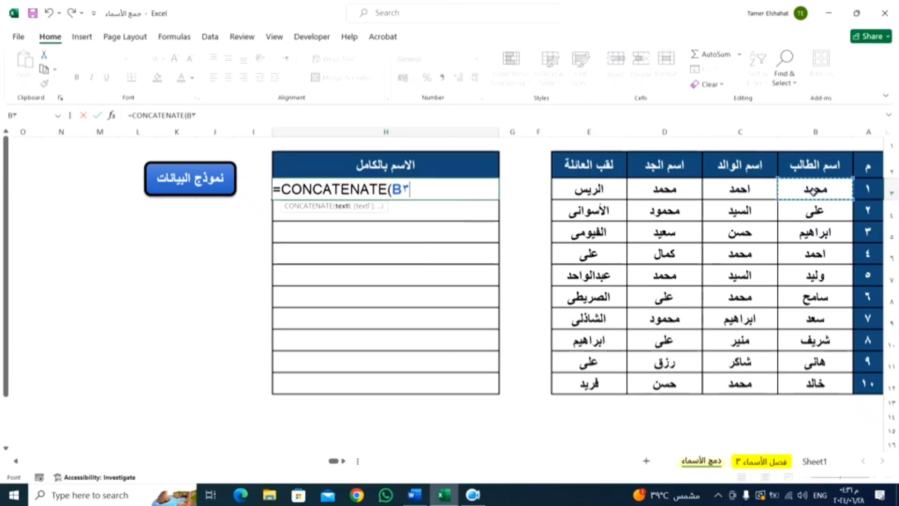
type(";")
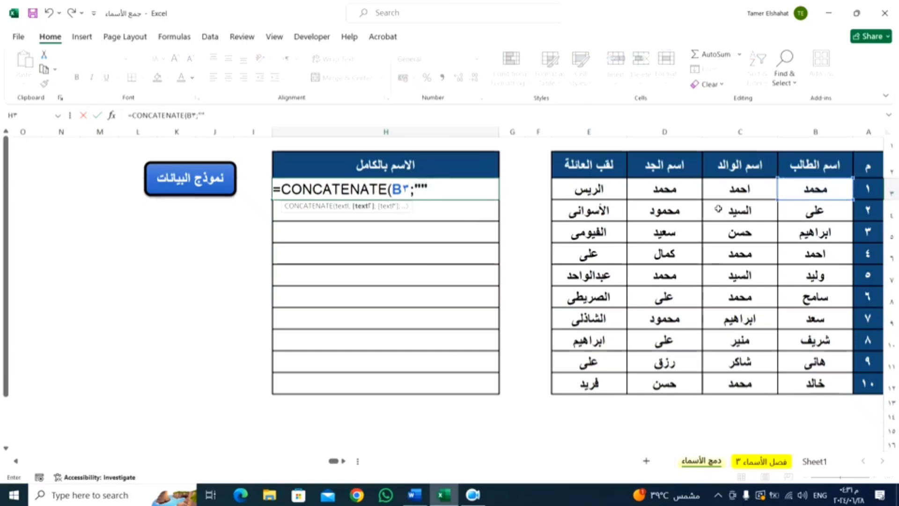
left_click(420, 189)
type(";")
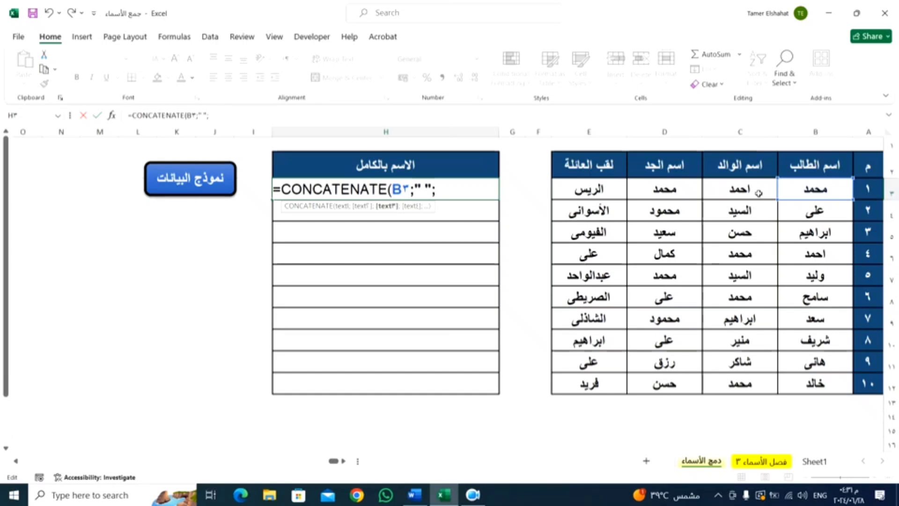
Step: Finish H3 as =CONCATENATE(B3;" ";C3;" ";D3;" ";E3)
left_click(759, 193)
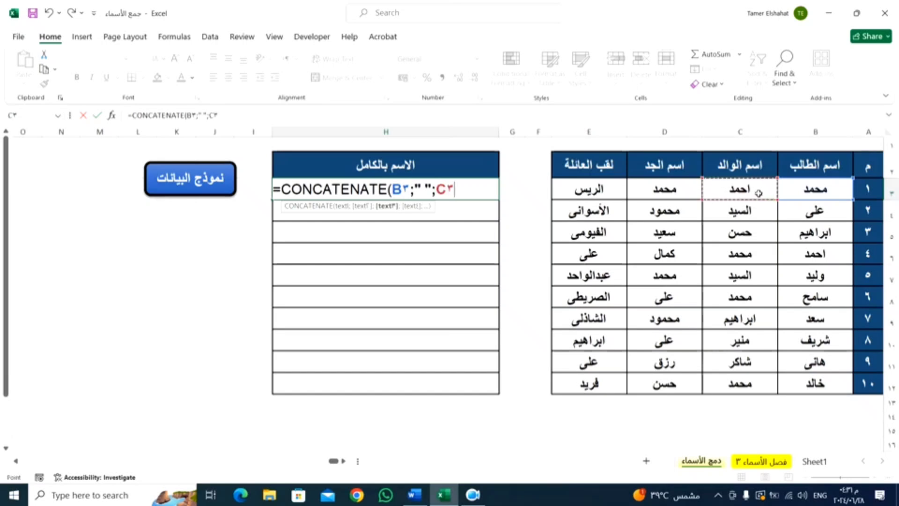
type(";")
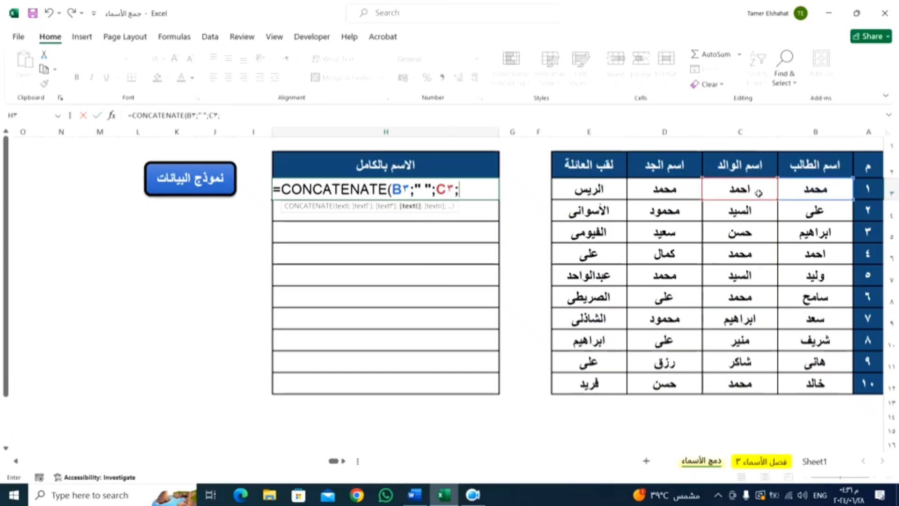
type("\"")
type("\"")
type(";")
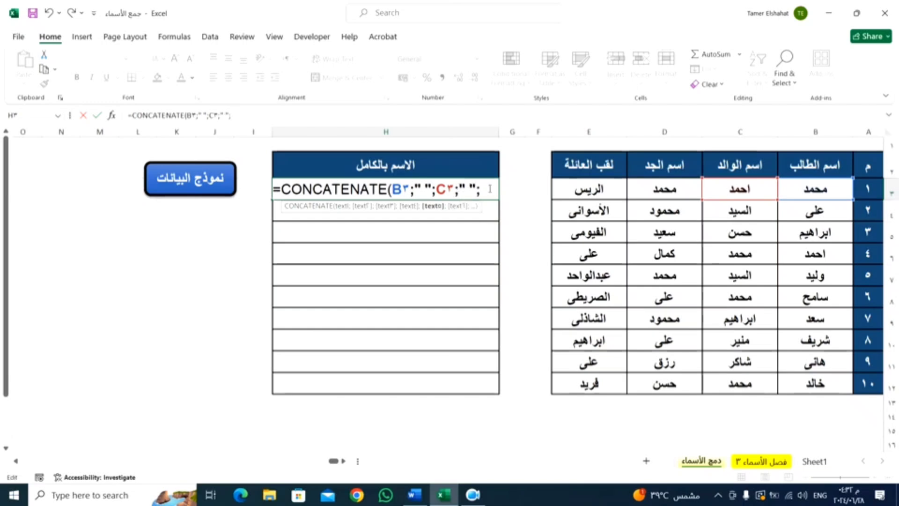
left_click(675, 190)
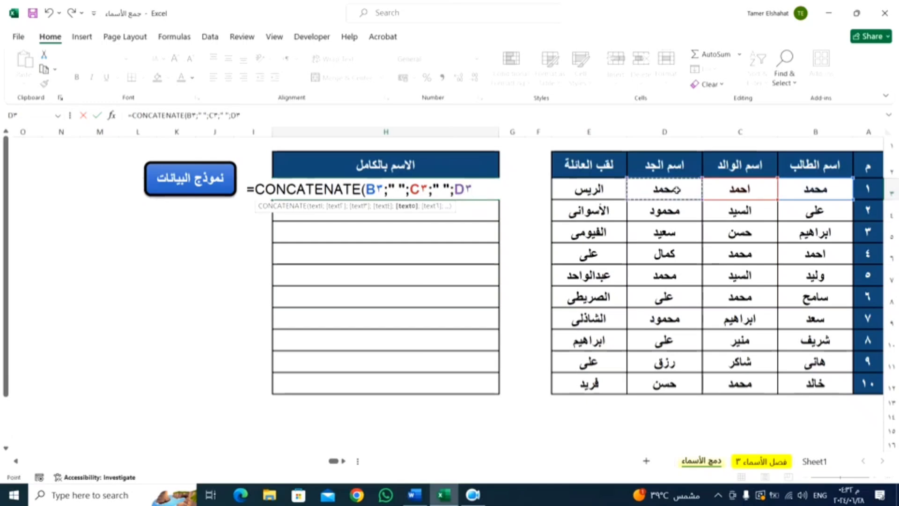
type(";")
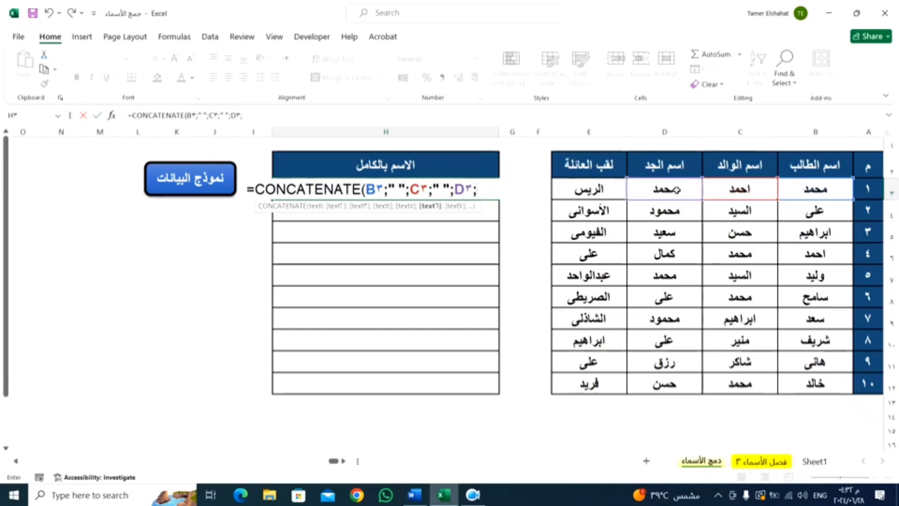
type("\"")
type(" \"")
type(";")
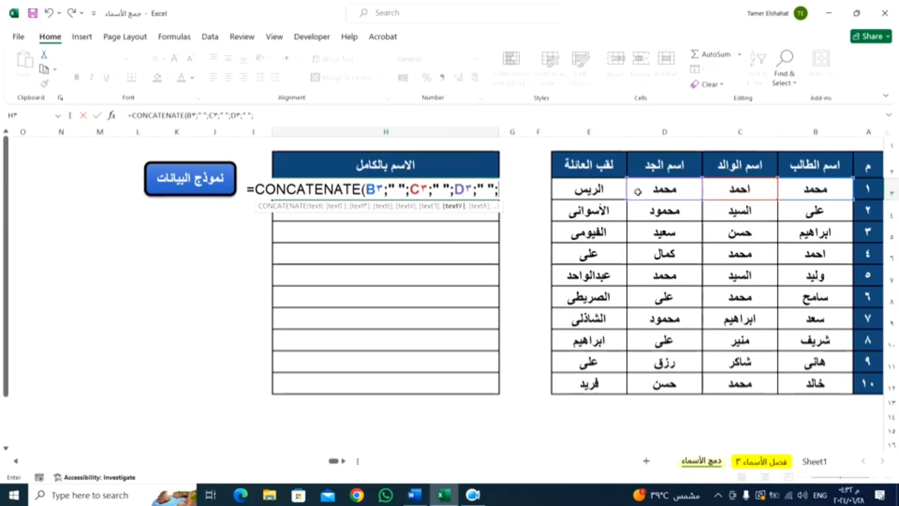
left_click(613, 190)
type(")")
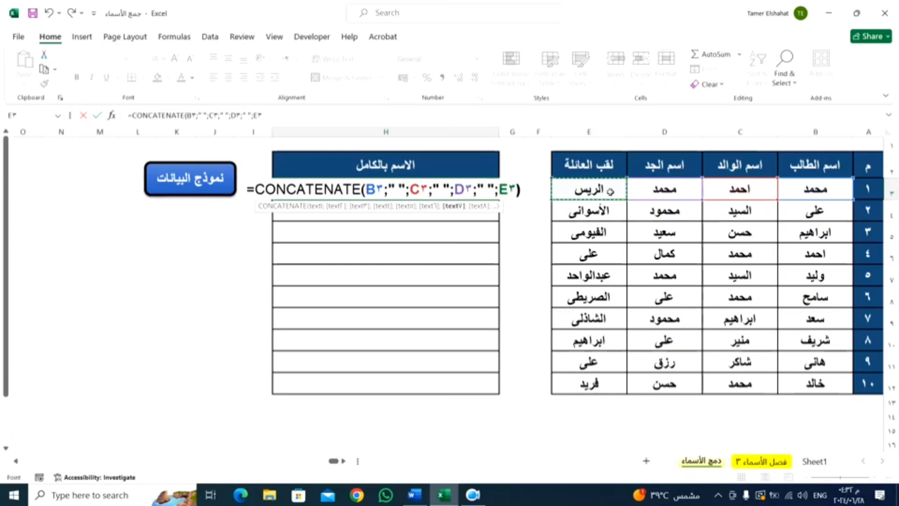
key("Return")
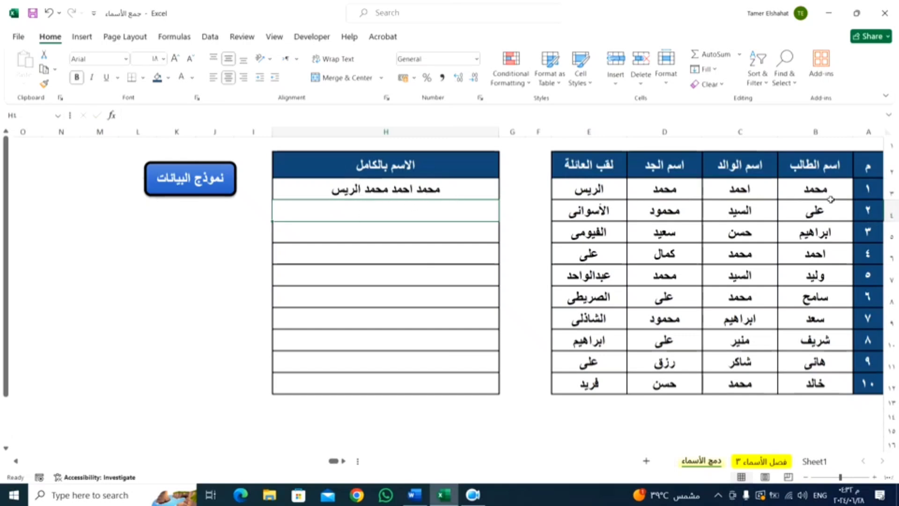
Step: Check the name cells B3 through E3 that feed the full-name formula
left_click(800, 189)
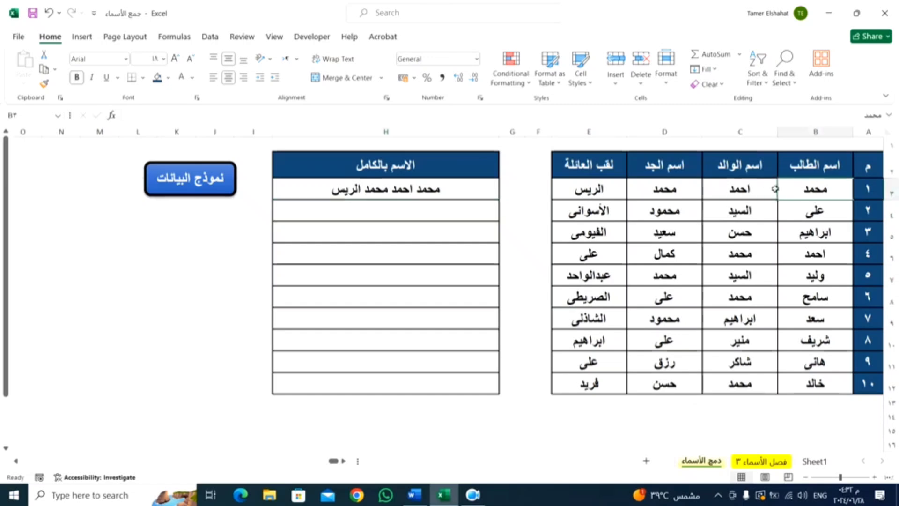
left_click(740, 192)
left_click(665, 192)
left_click(599, 193)
key("Return")
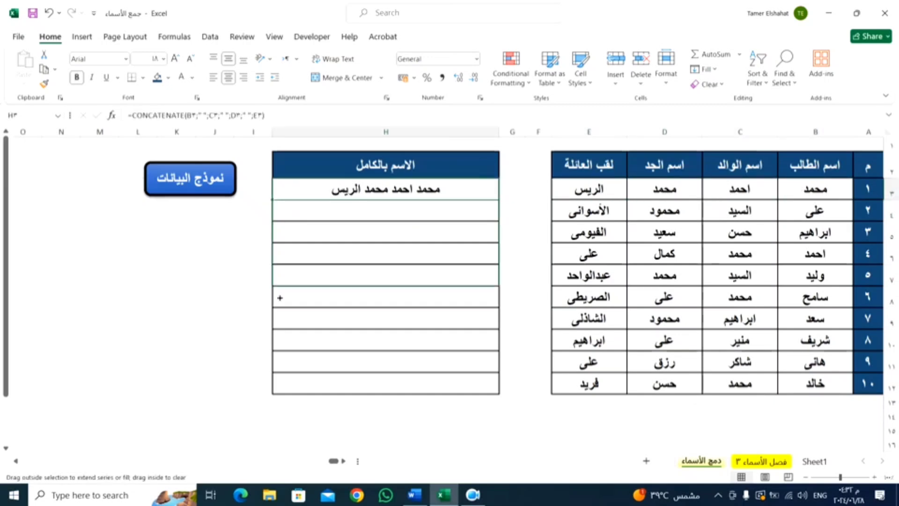
Step: Fill the full-name formula down to H12 and reopen the student data form
left_click_drag(273, 200, 289, 386)
left_click(191, 340)
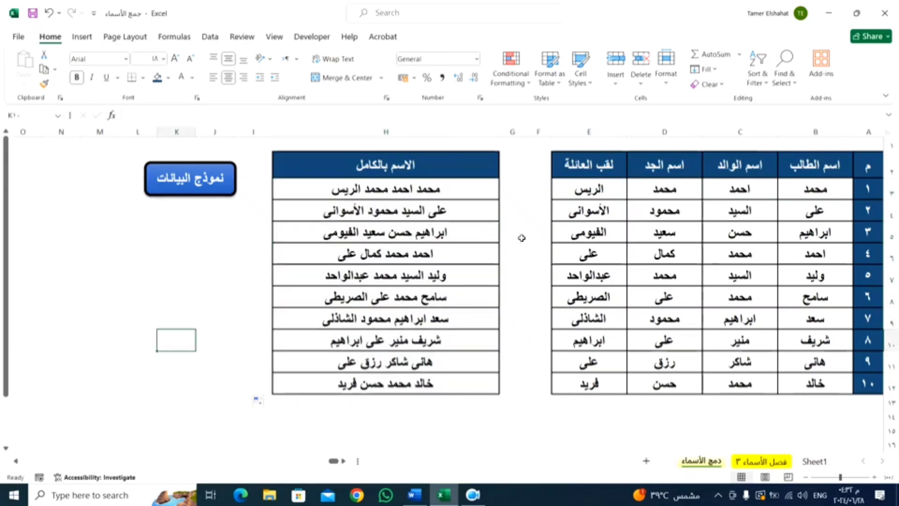
left_click(204, 193)
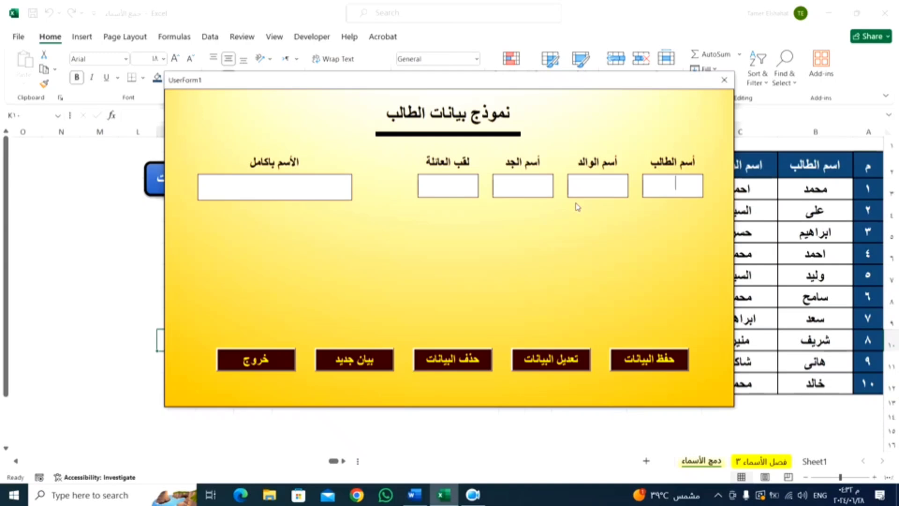
Step: Type four sample name parts into the form's name boxes, confirm the full name combines them, and close the form
type("lpl,]")
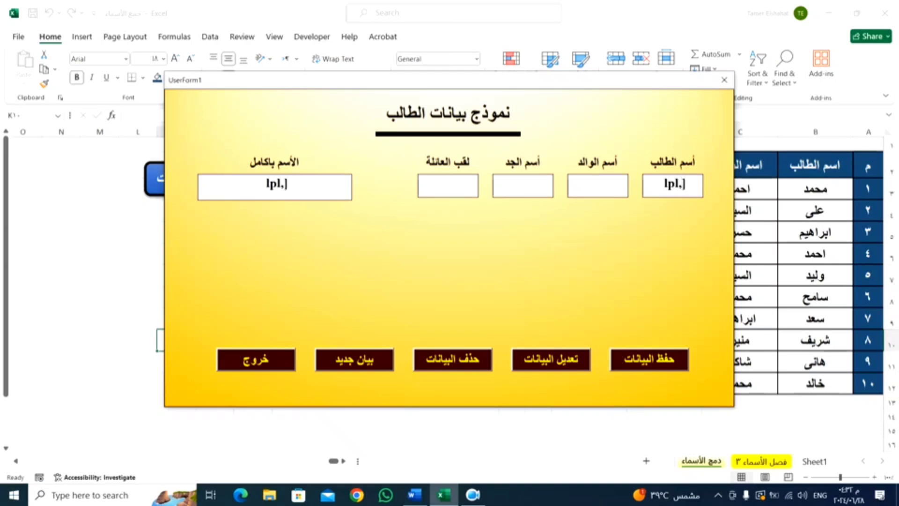
key("BackSpace")
key("BackSpace")
key("BackSpace")
key("BackSpace")
key("BackSpace")
key("alt+shift")
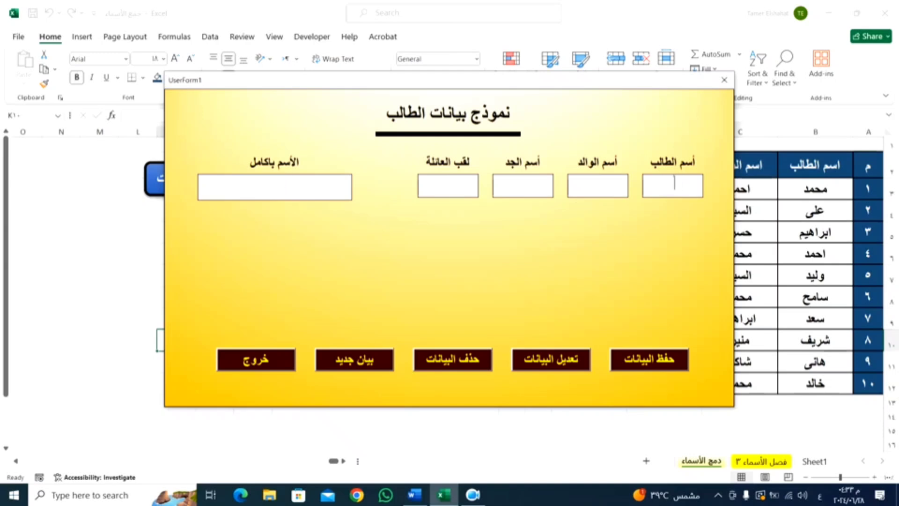
type("محمود")
left_click(598, 186)
type("احمدج")
key("BackSpace")
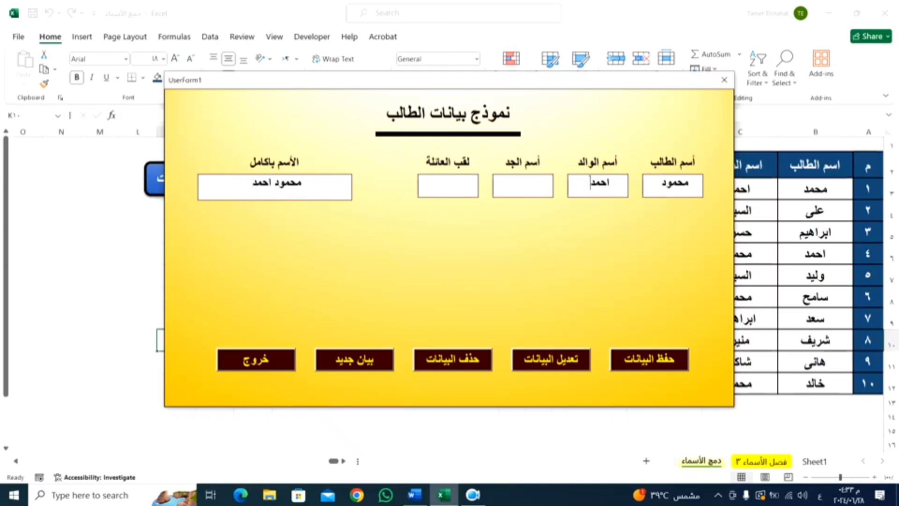
left_click(528, 196)
type("اس")
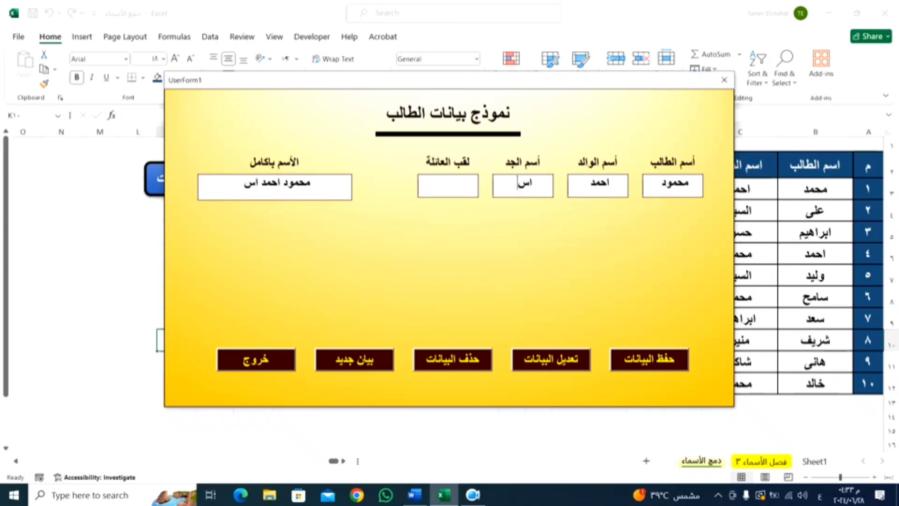
type("ماعيل")
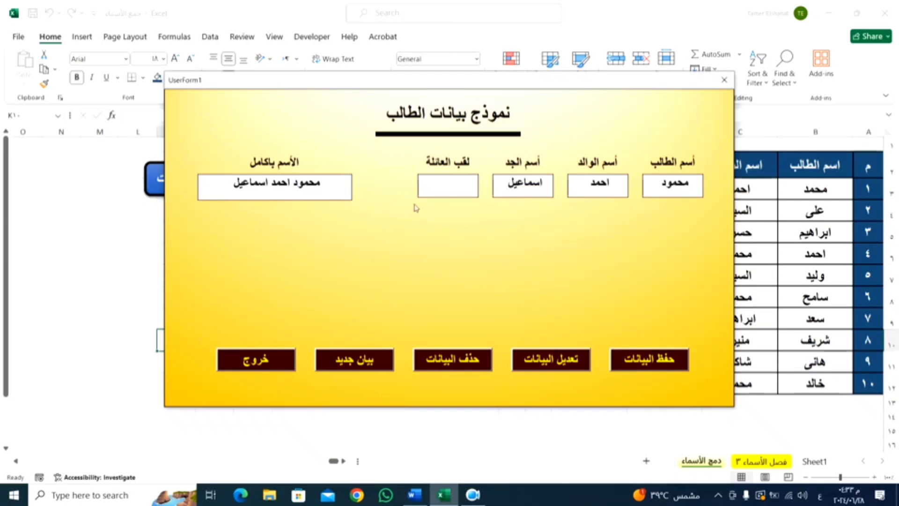
left_click(444, 188)
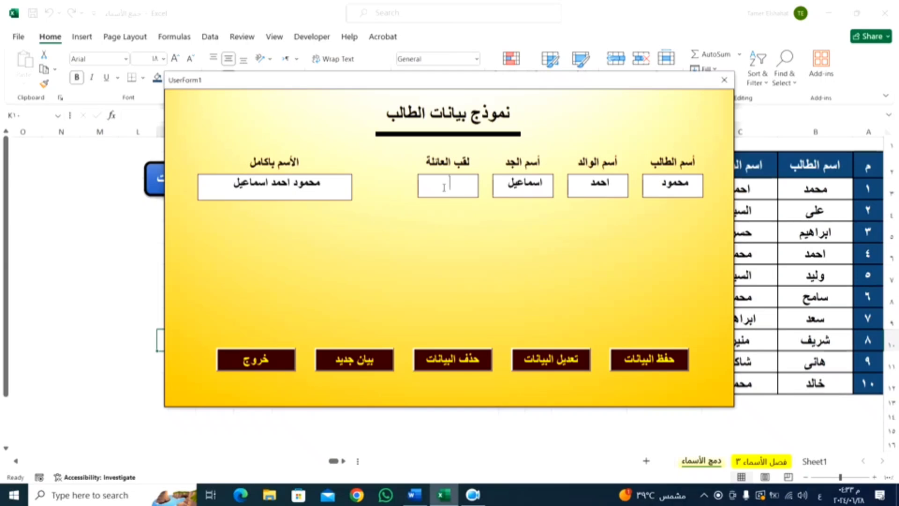
type("على")
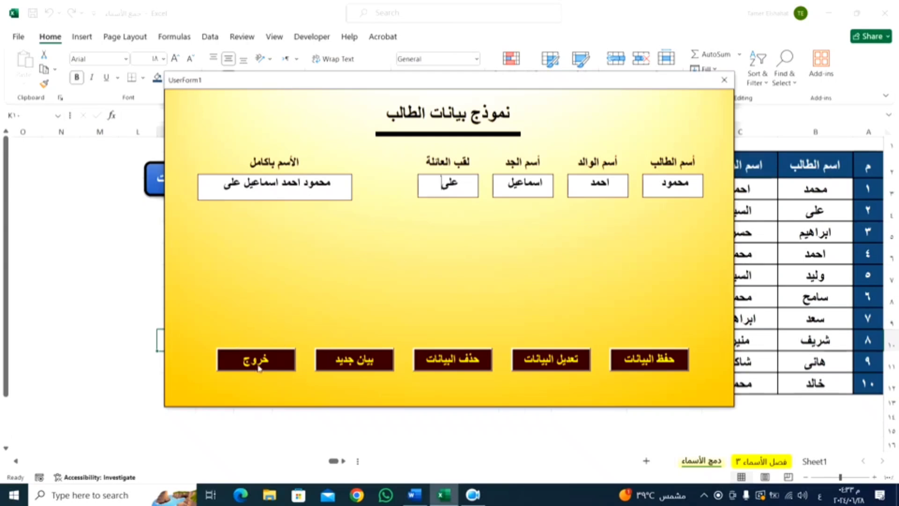
left_click(261, 364)
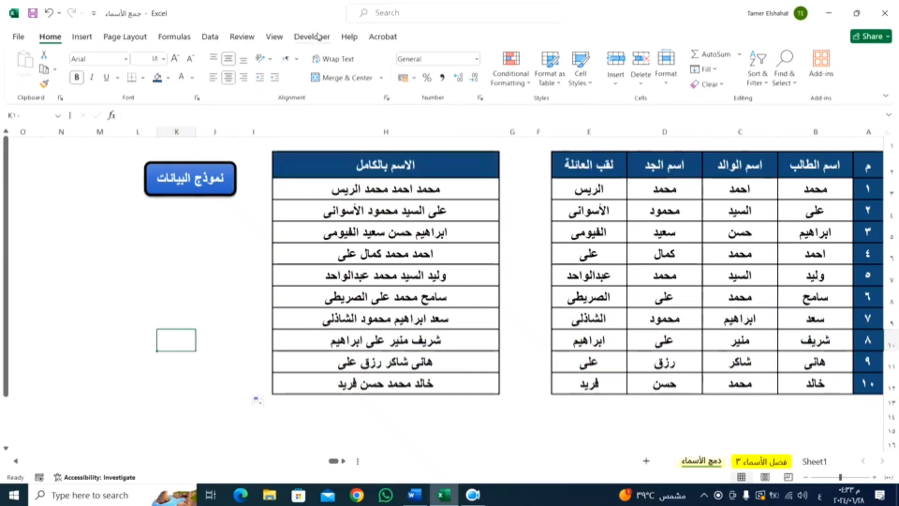
Step: Open the Visual Basic editor from the Developer tab and show UserForm1's design
left_click(314, 37)
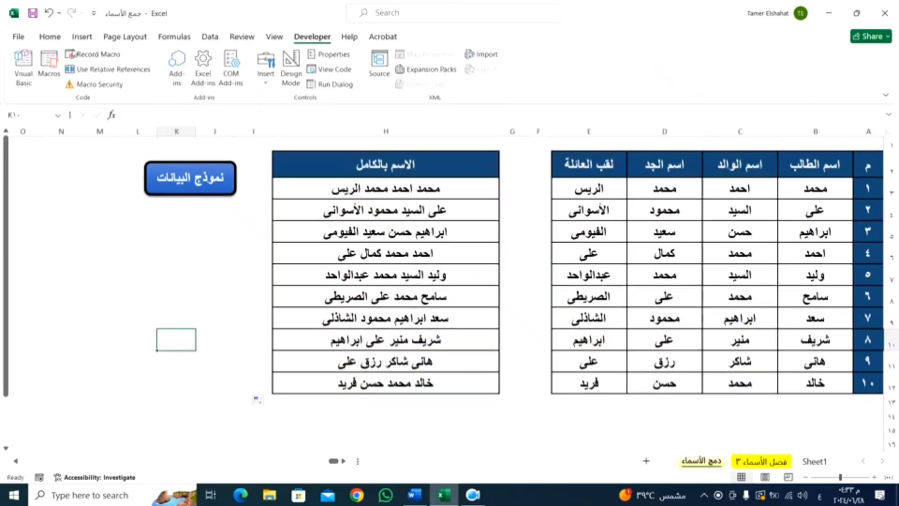
left_click(24, 64)
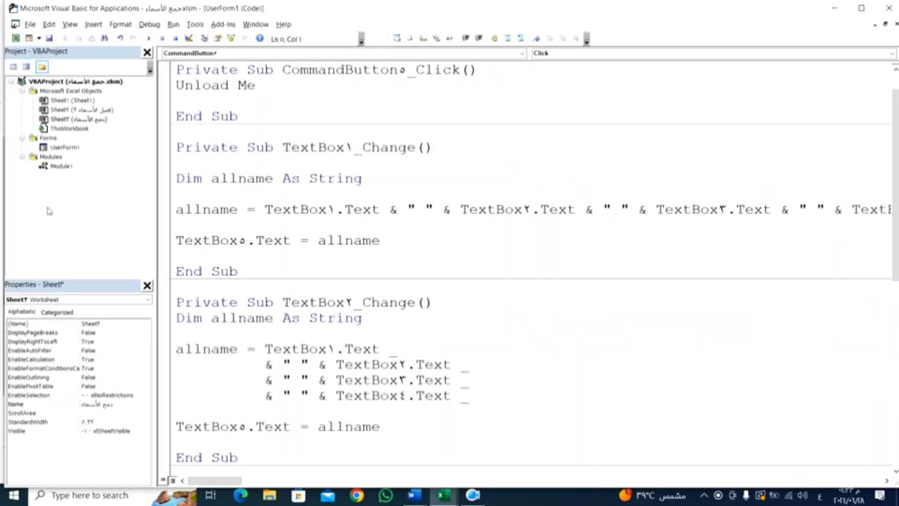
double_click(65, 147)
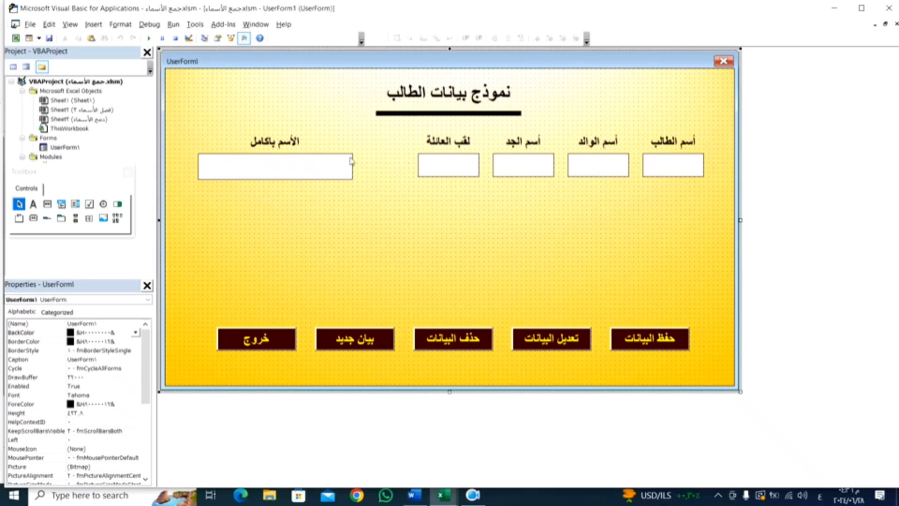
Step: Select each of the form's five textboxes and the form itself to identify them
left_click(677, 174)
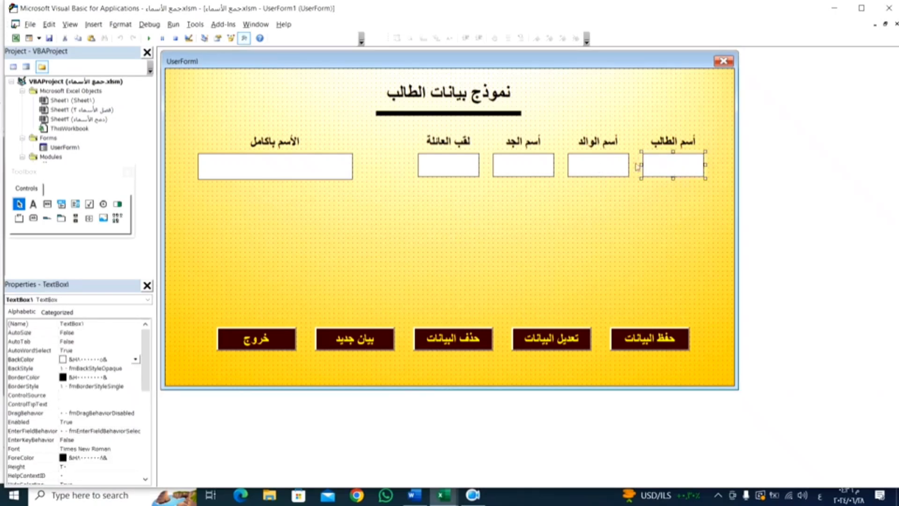
left_click(607, 169)
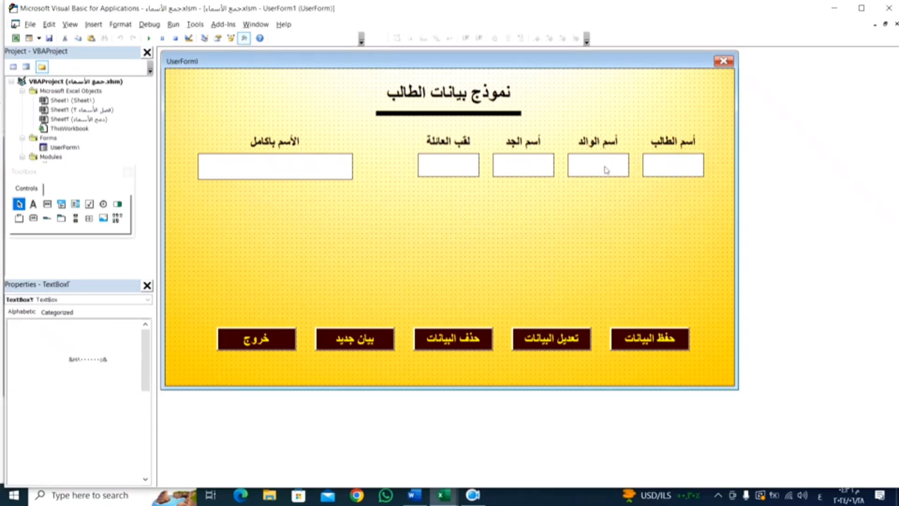
left_click(539, 171)
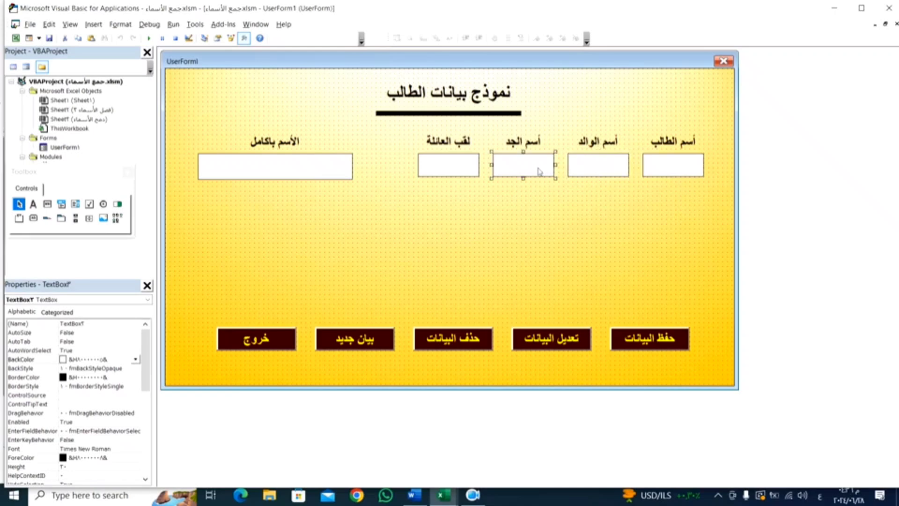
left_click(467, 168)
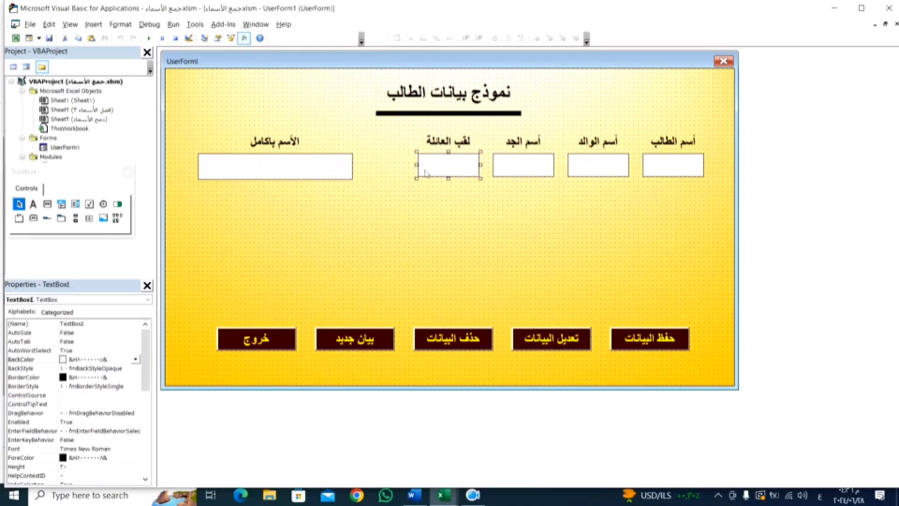
left_click(281, 169)
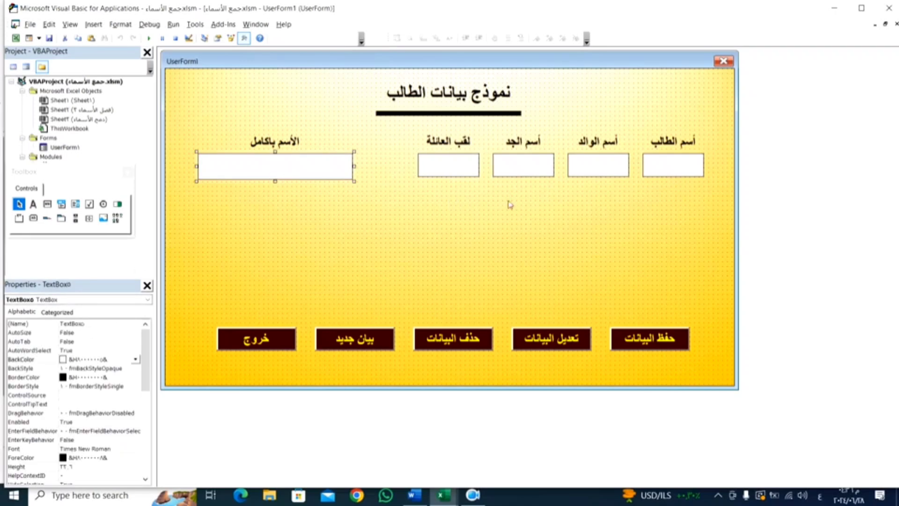
left_click(510, 219)
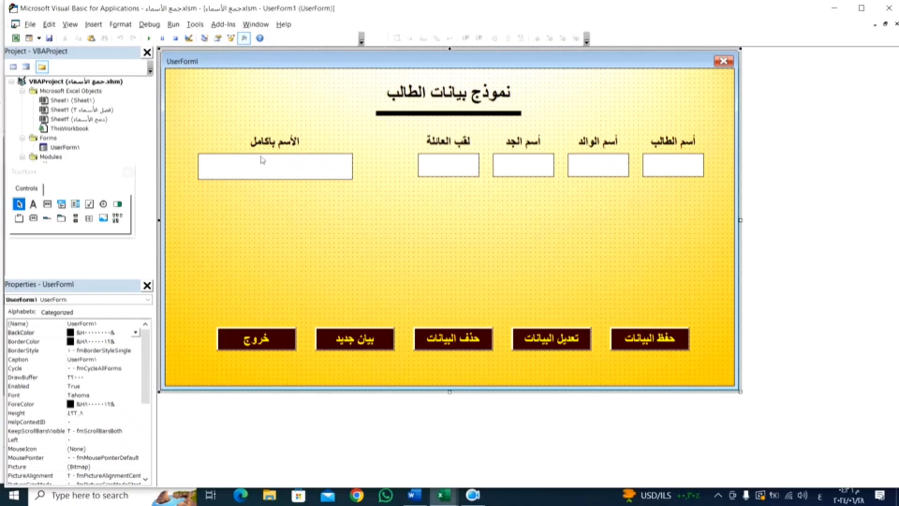
left_click(263, 177)
left_click(387, 226)
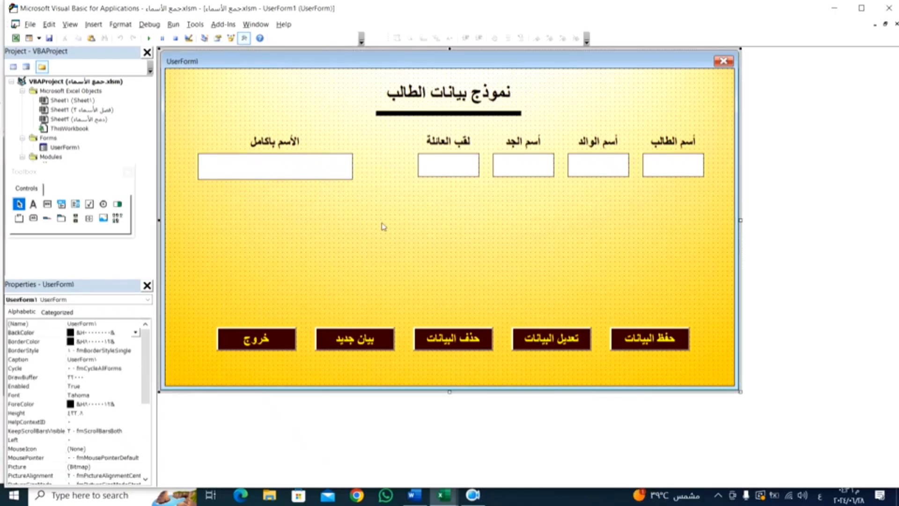
Step: Create the TextBox1_Change procedure for the student-name box
left_click(683, 171)
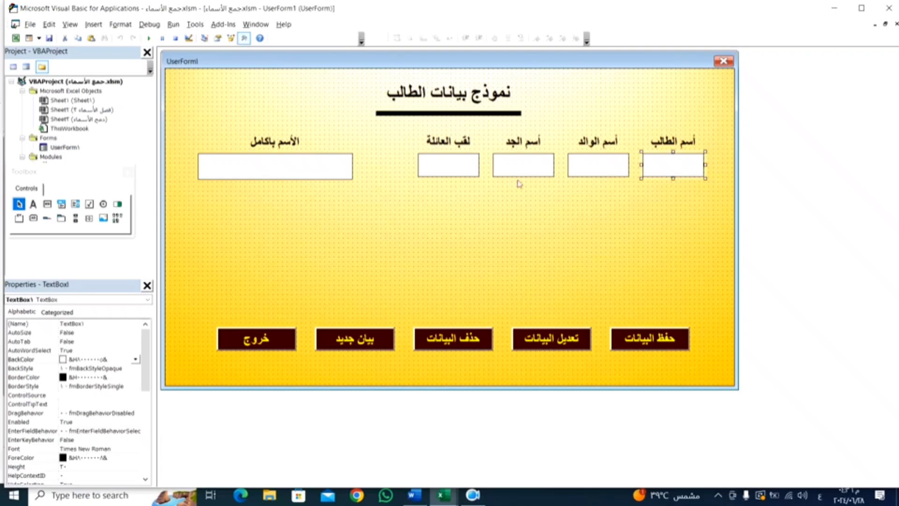
left_click(276, 168)
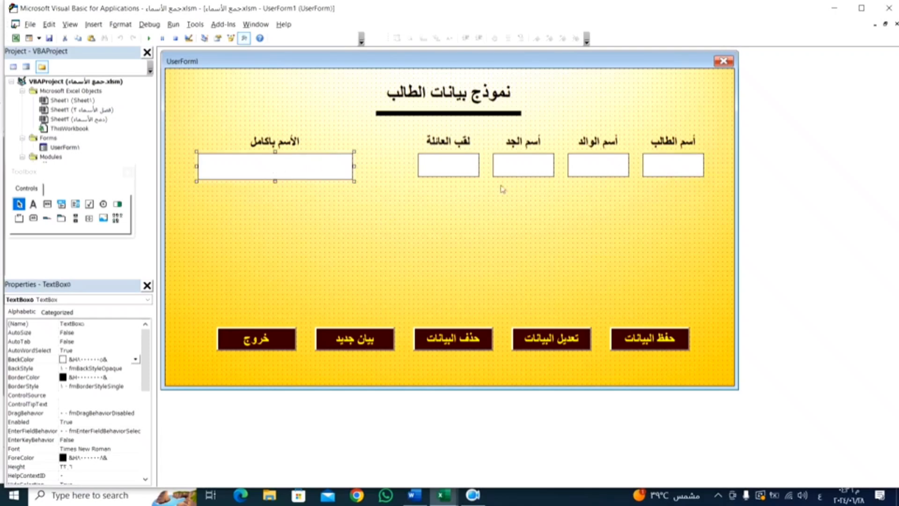
left_click(664, 167)
left_click(661, 226)
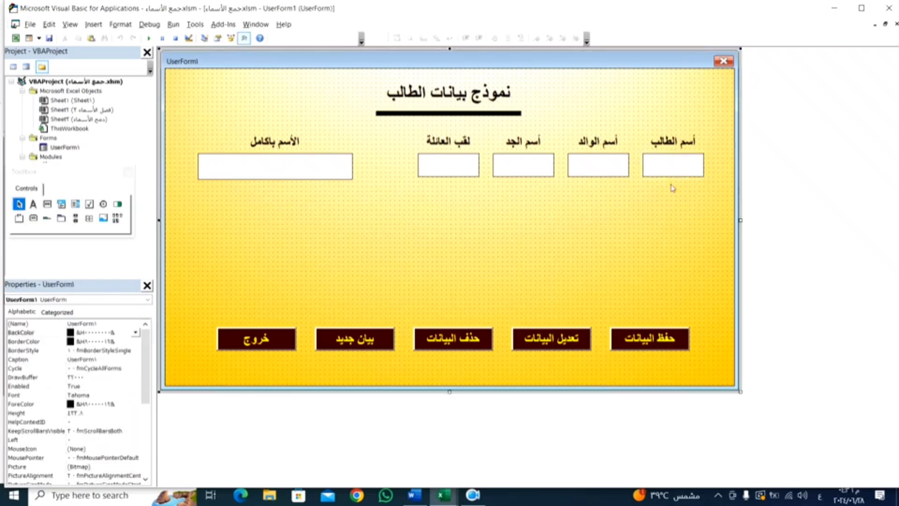
double_click(678, 165)
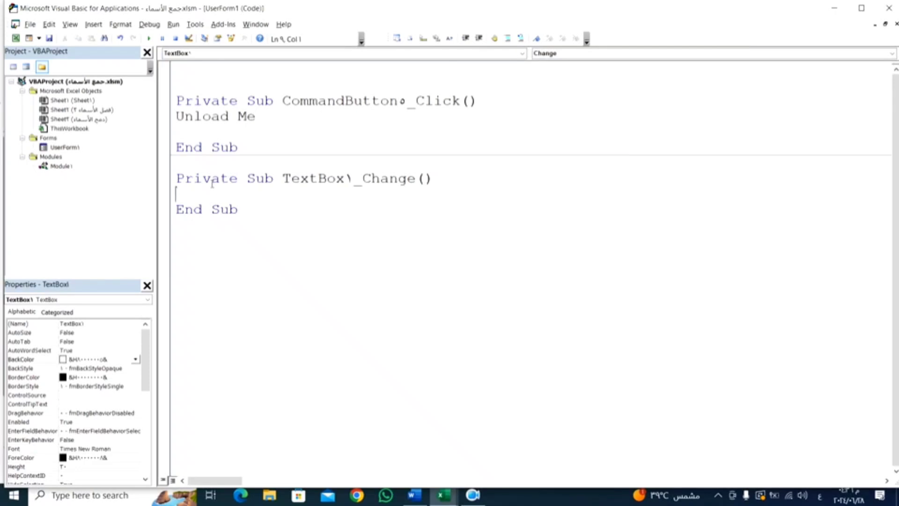
Step: Declare Dim allname As String in TextBox1_Change and begin the allname = TextBox1 line
key("Return")
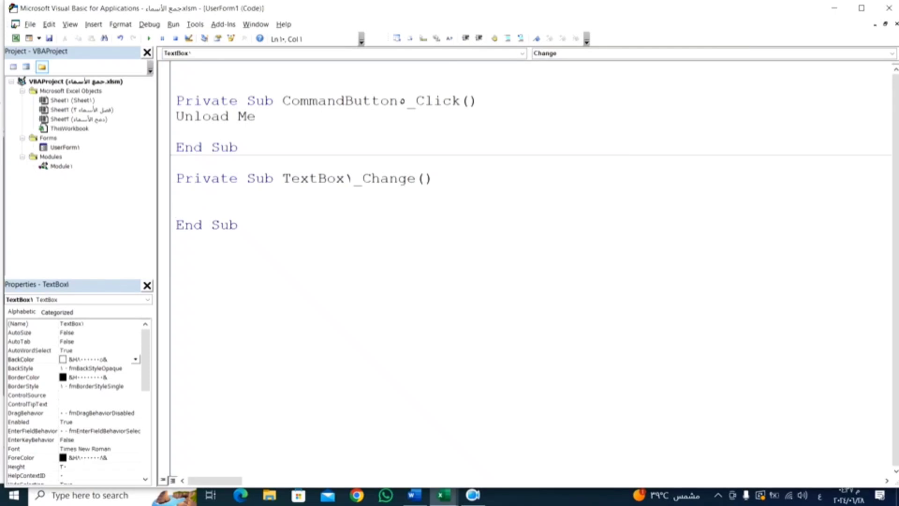
type("يهة")
key("BackSpace")
key("BackSpace")
key("BackSpace")
type("dim ")
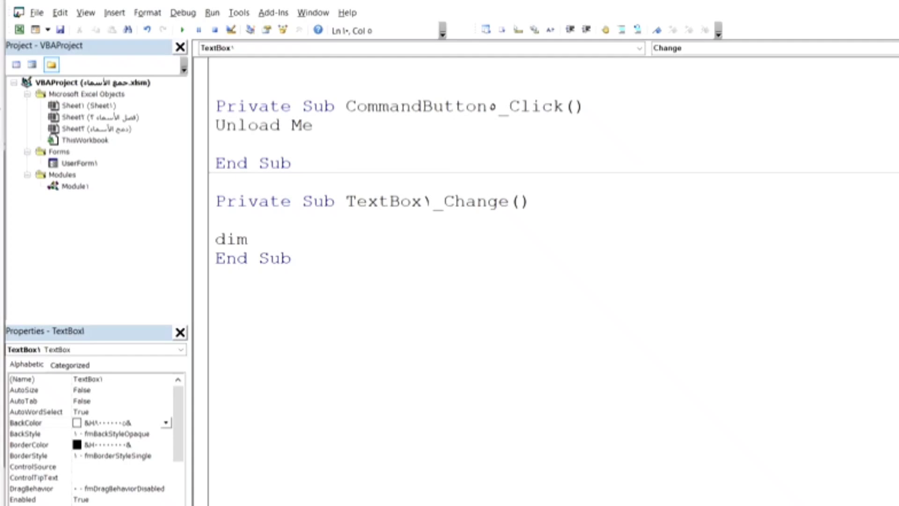
type("all")
type("name ")
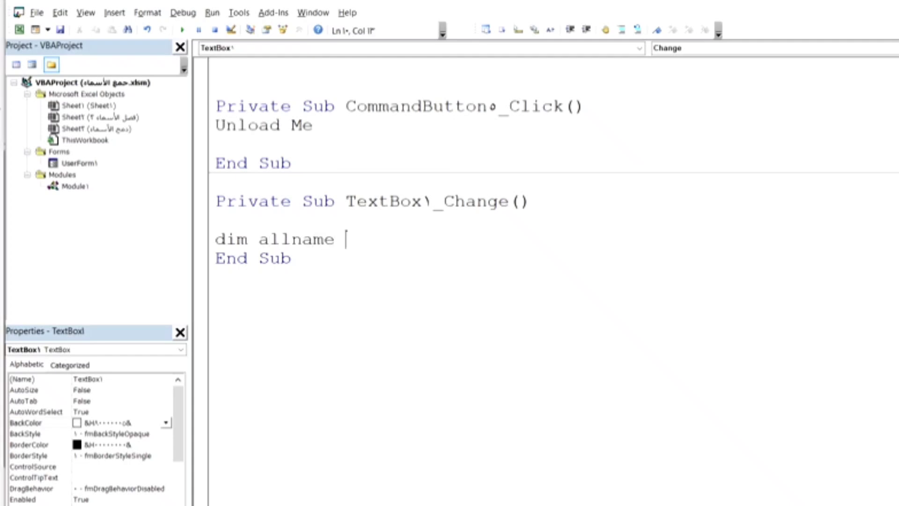
type("as s")
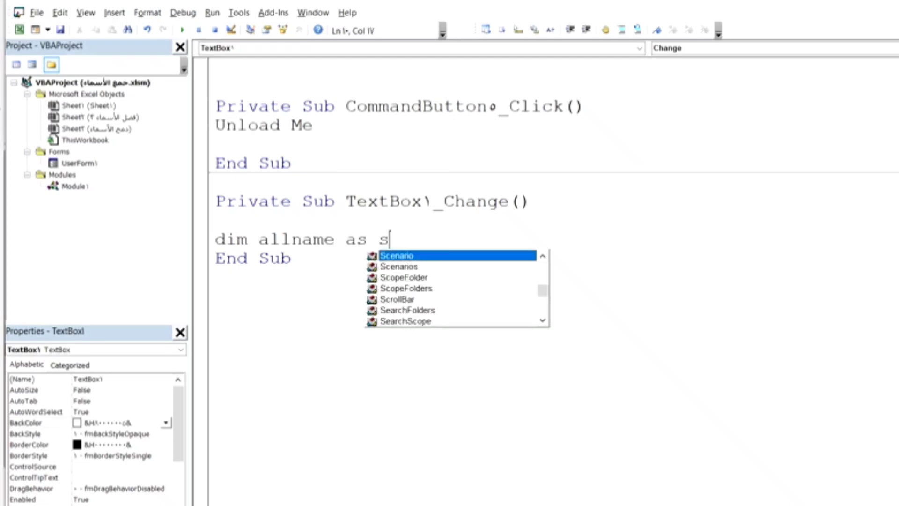
type("tr")
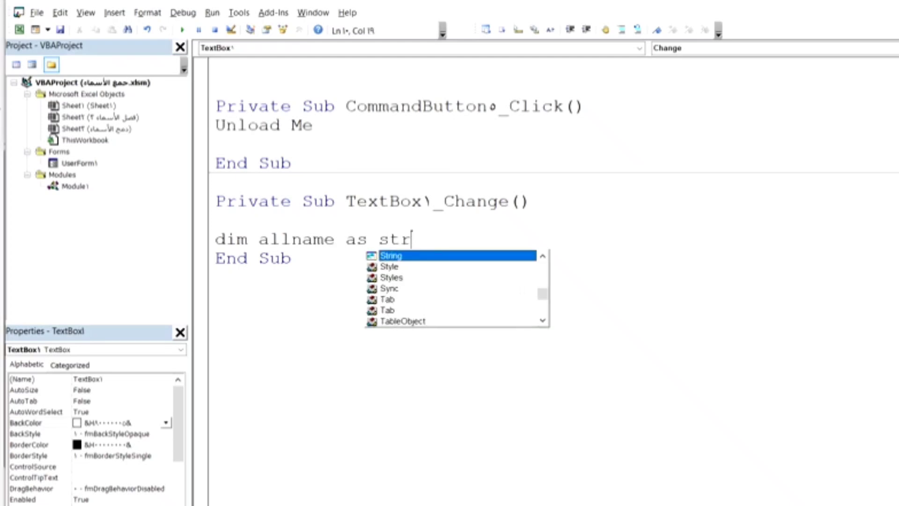
key("Tab")
key("Return")
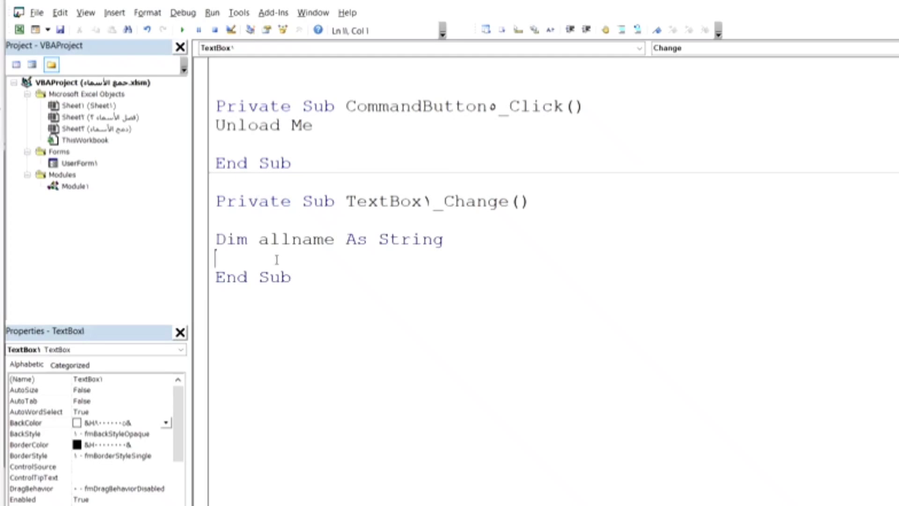
key("Return")
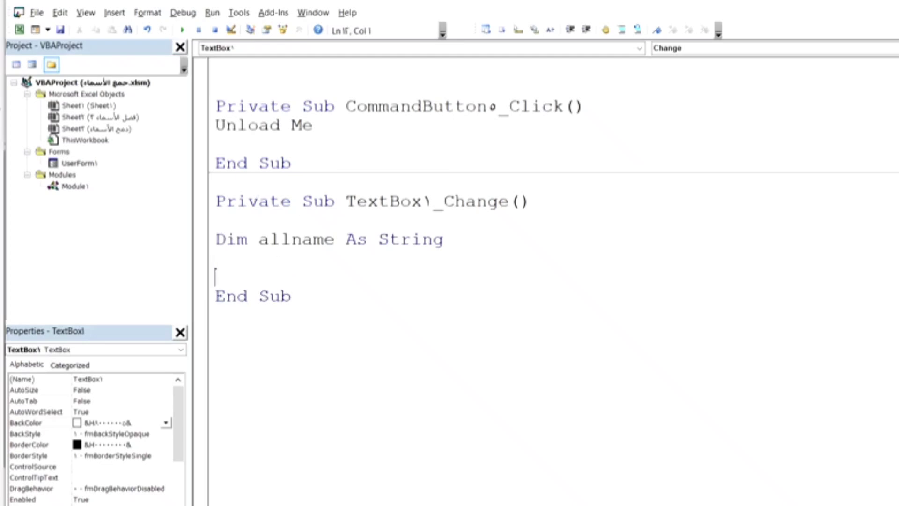
type("alln")
type("ame=")
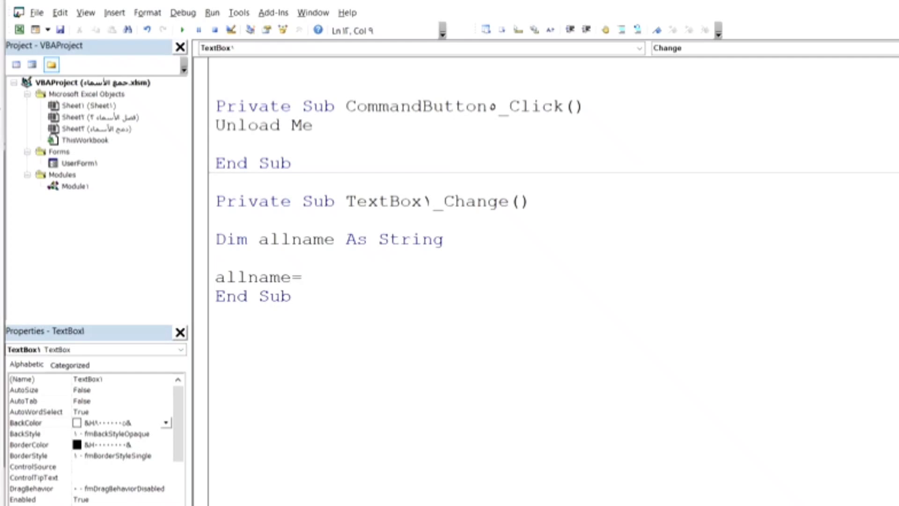
type("textb")
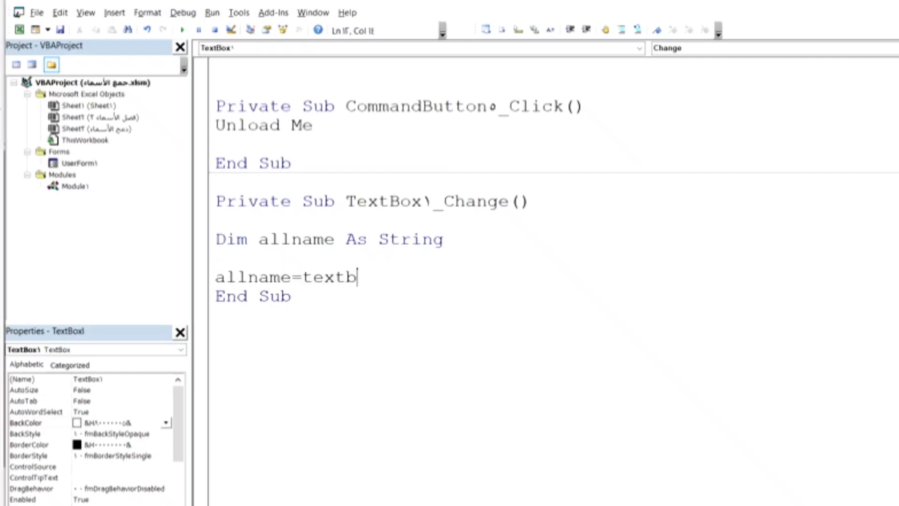
type("ox1")
type(".")
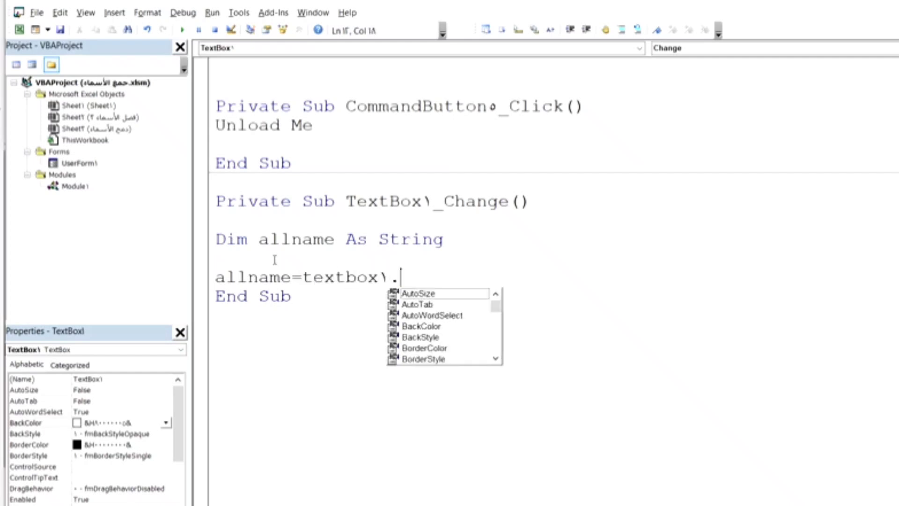
type("t")
Step: Build allname's first part: TextBox1.Text & " " & TextBox2.Text
key("Down")
key("Down")
key("Down")
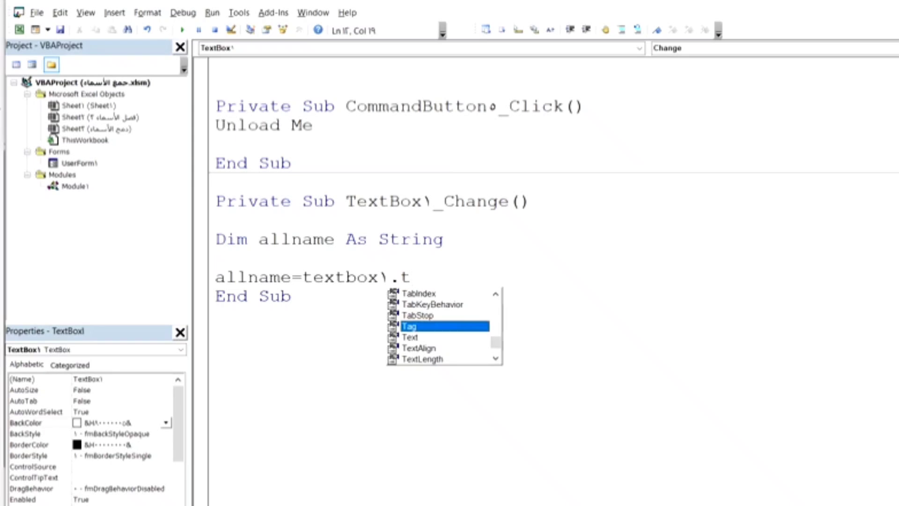
key("Down")
key("Tab")
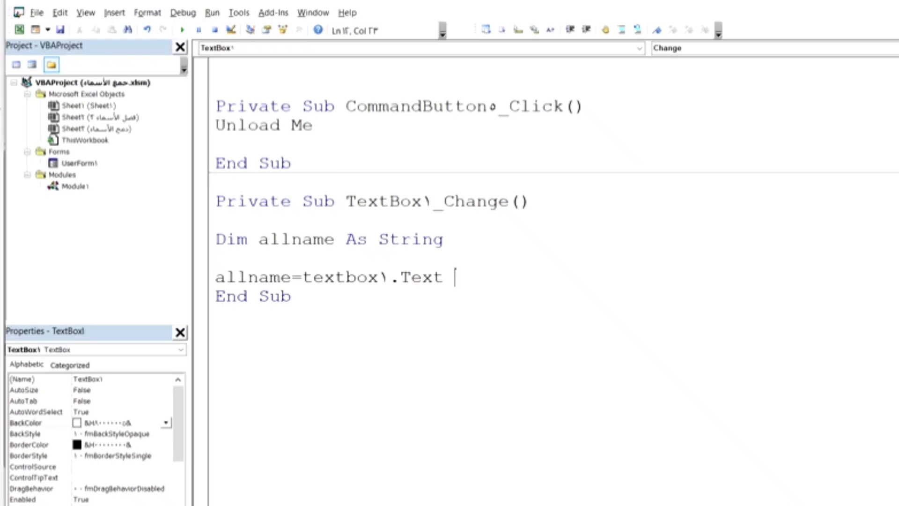
type("&")
type(" \" ")
type("\"")
type(" &")
type("xt")
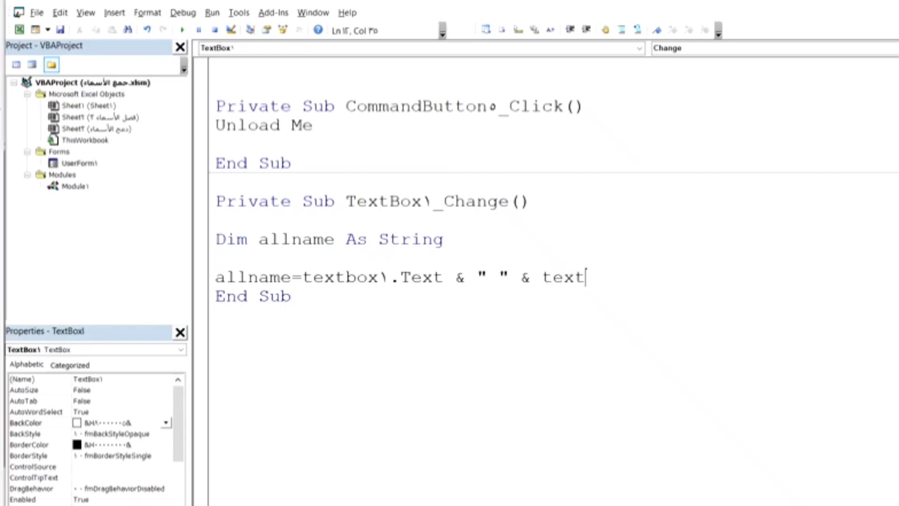
type("box2.")
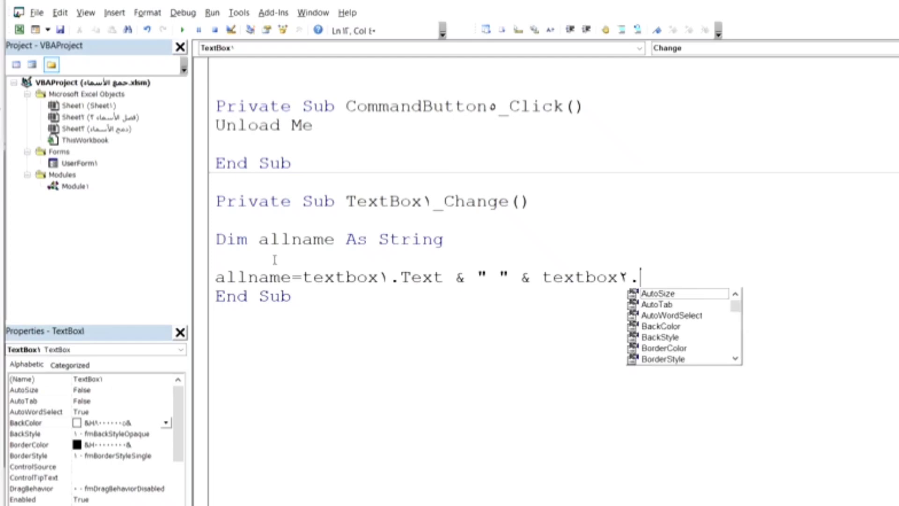
type("t")
key("Down")
key("Down")
key("Down")
key("Down")
key("Tab")
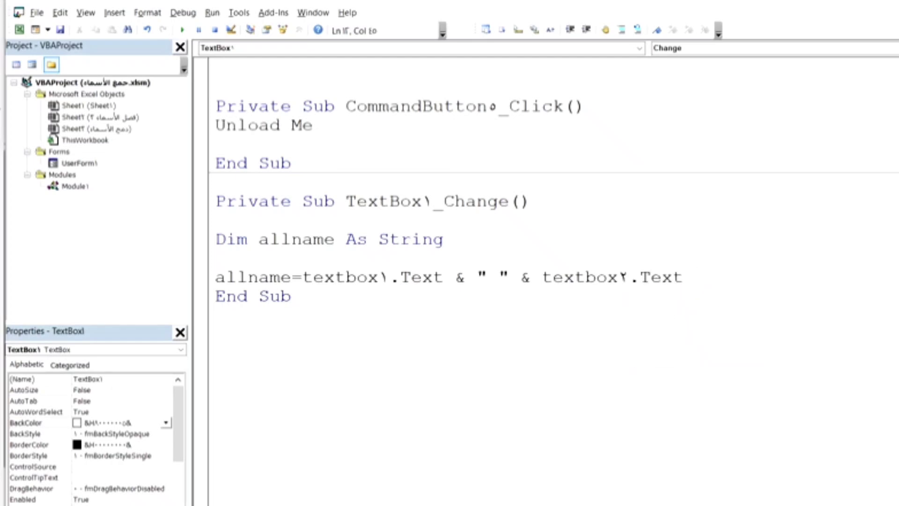
Step: Append TextBox3.Text and TextBox4.Text with space separators to complete the allname line
type("&")
type(" \" ")
type("\" ")
type("&")
type(" tex")
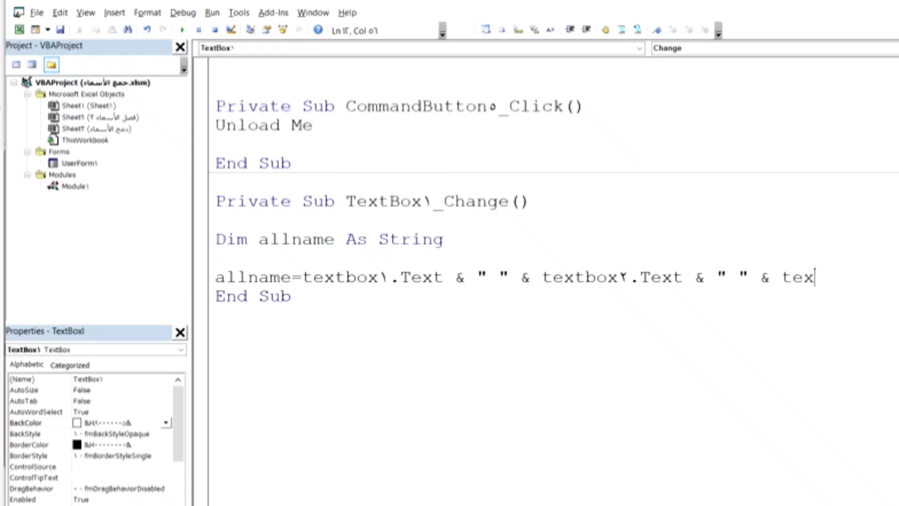
type("tbox3")
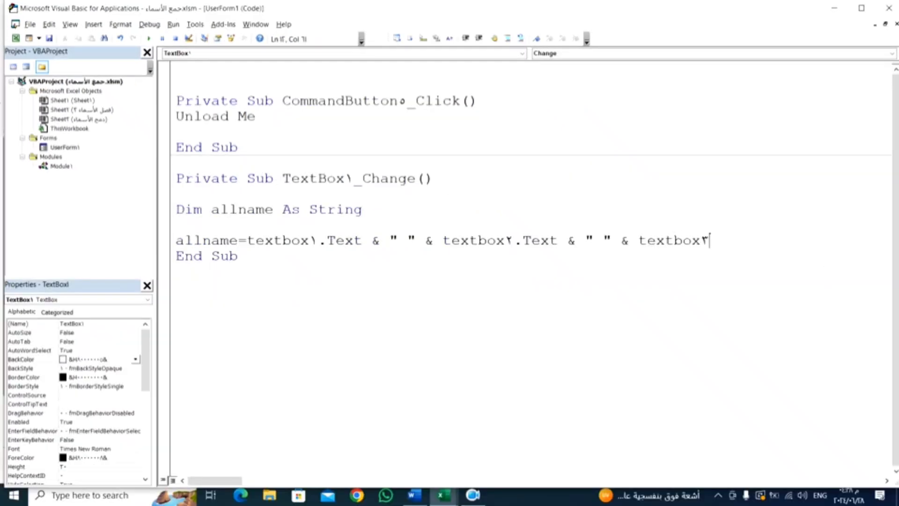
type(".t")
key("Down")
key("Down")
key("Down")
key("Down")
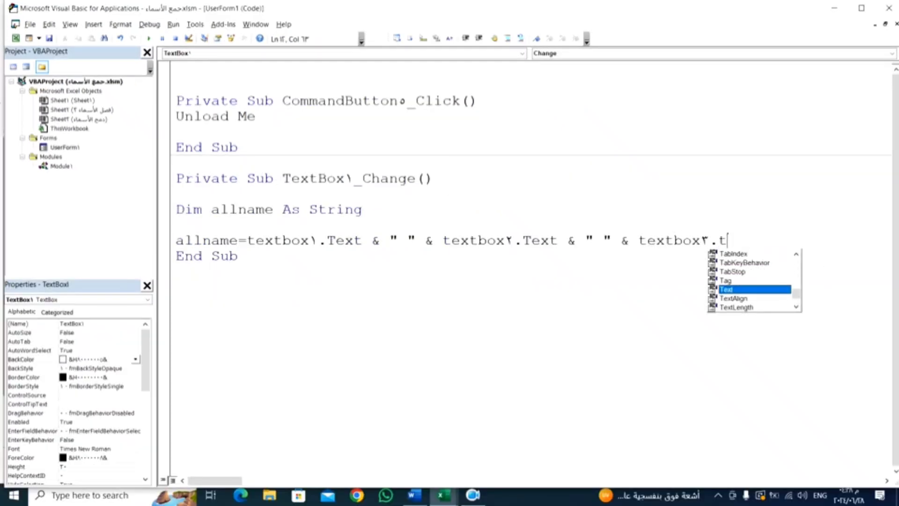
key("Tab")
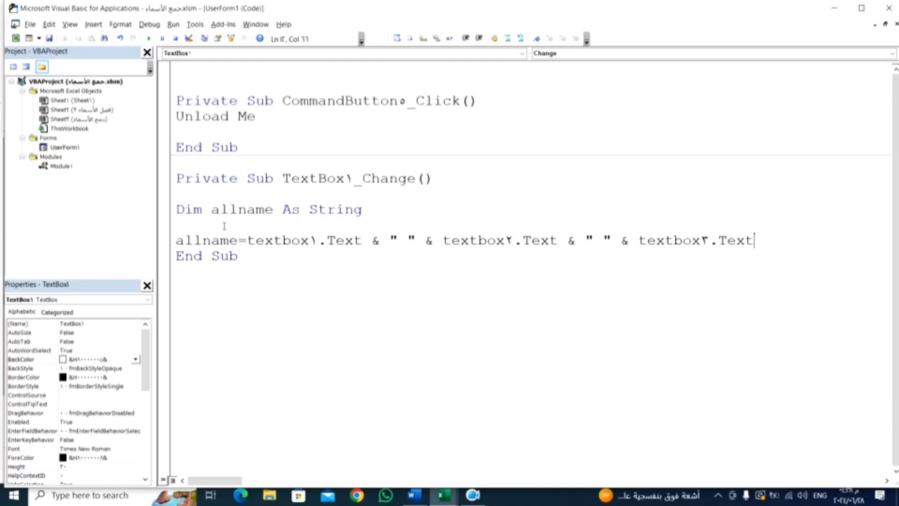
type(" & ")
type("\"")
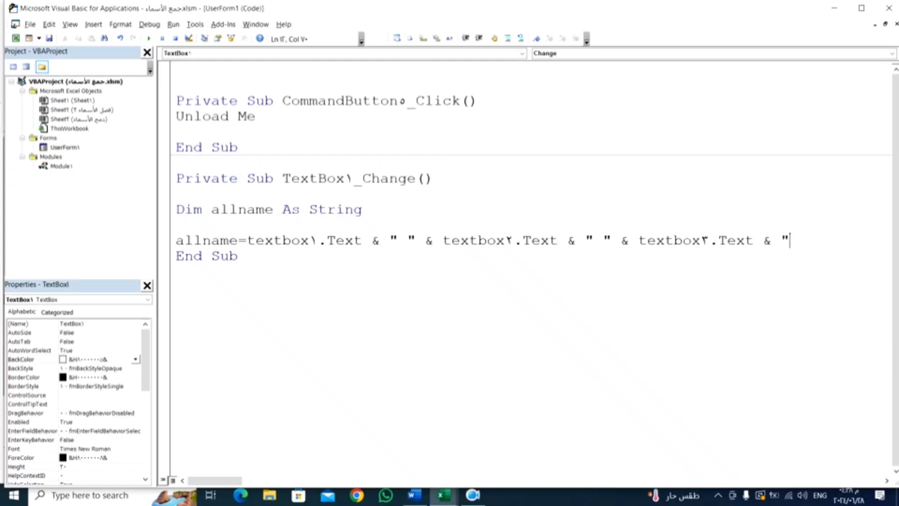
type(" \" ")
type("& ")
type("tex")
type("tbox4")
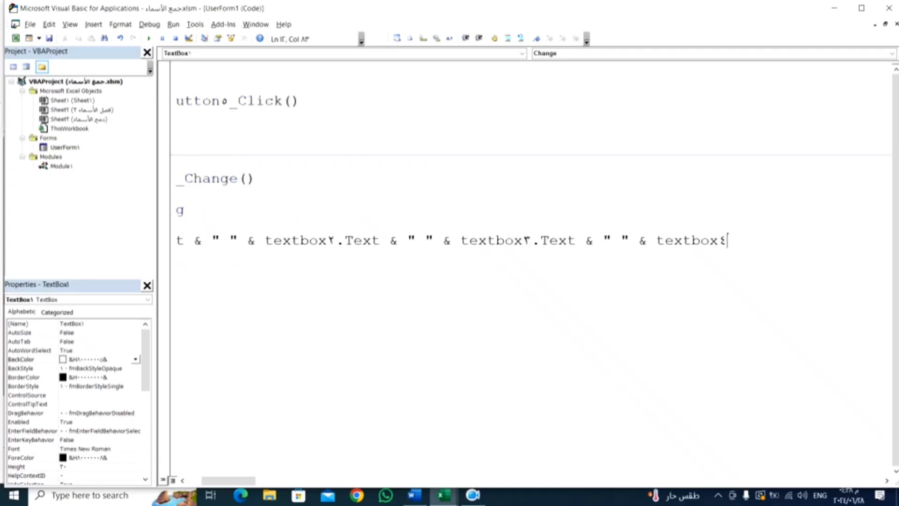
type(".t")
key("Down")
key("Down")
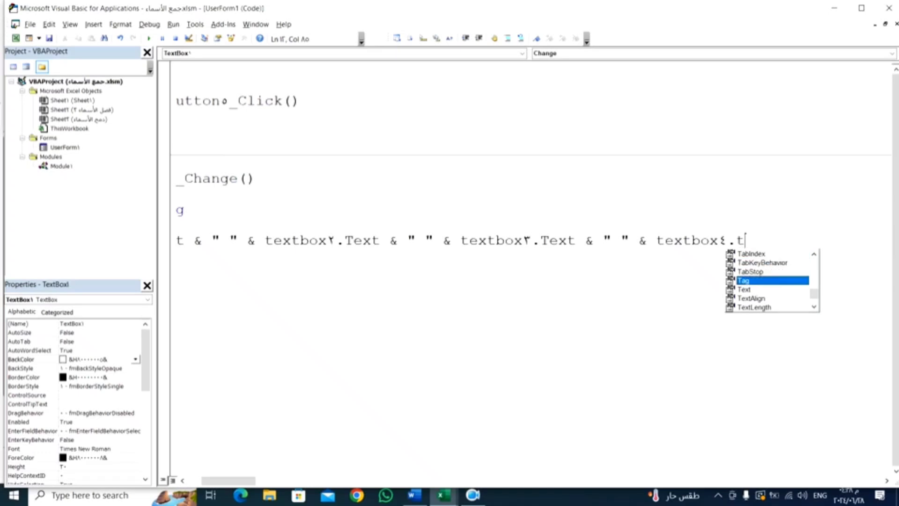
key("Down")
key("Down")
key("Tab")
key("Return")
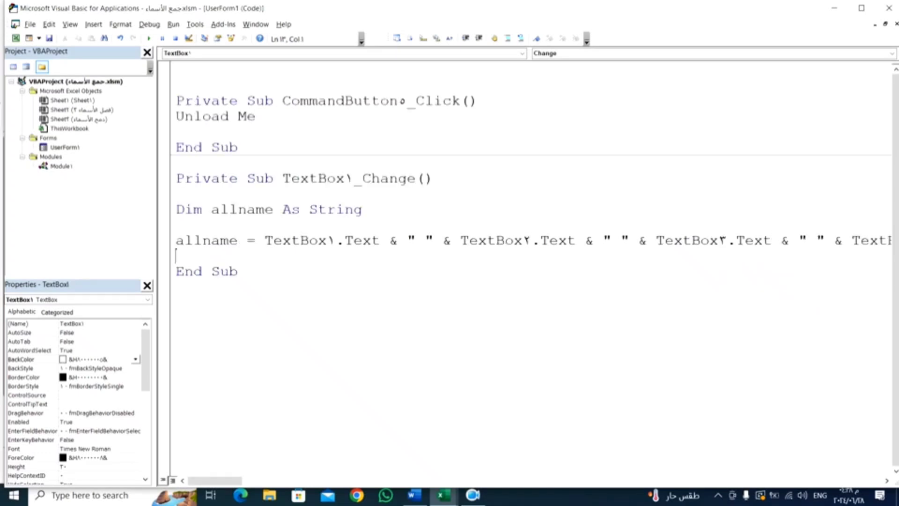
Step: Add TextBox5.Text = allname to TextBox1_Change and return to the form design
key("Return")
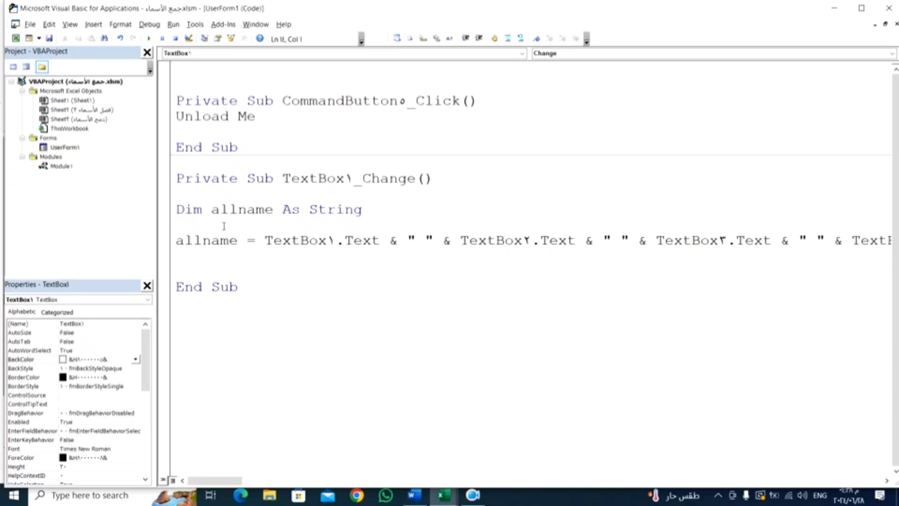
type("t")
type("ext")
type("box5.")
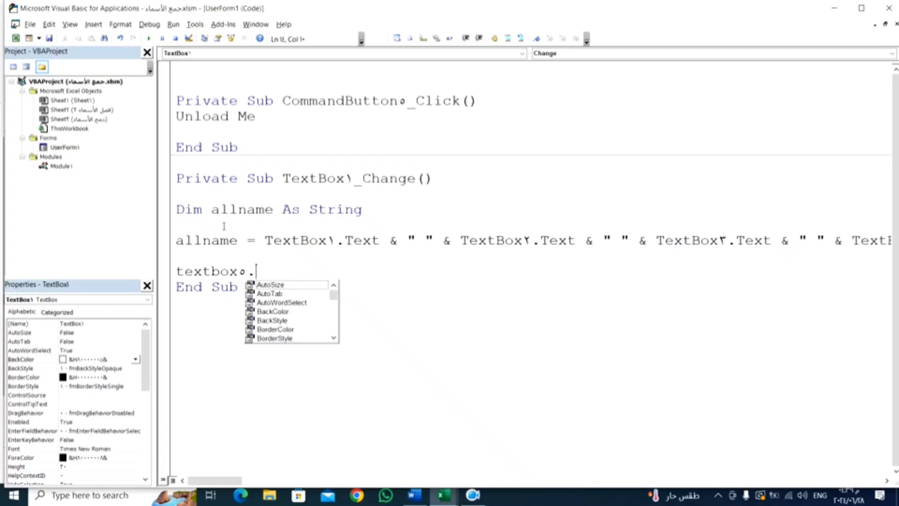
type("t")
key("Down")
key("Down")
key("Down")
key("Down")
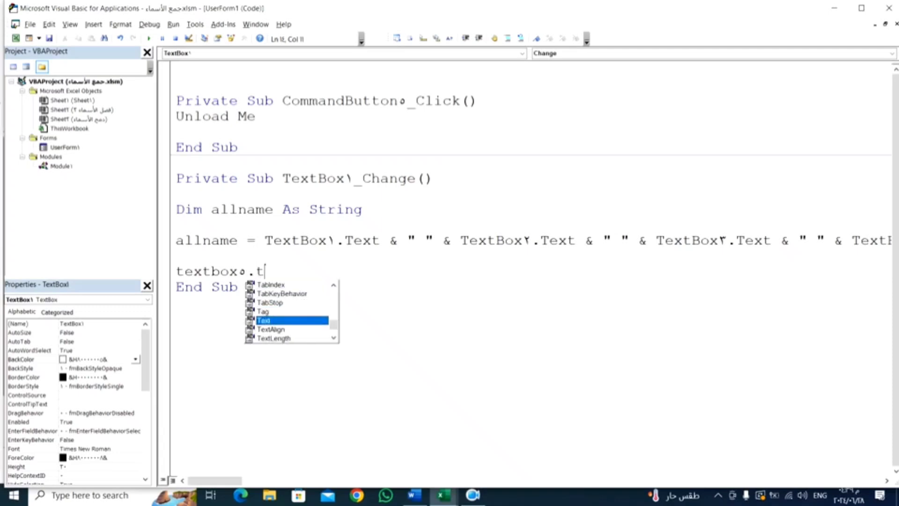
key("Tab")
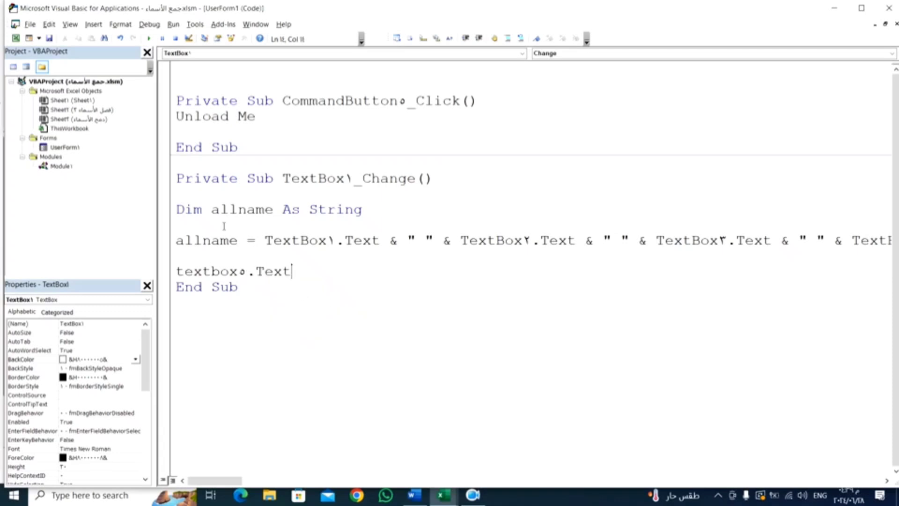
type("=")
type(" all")
type("name")
key("Return")
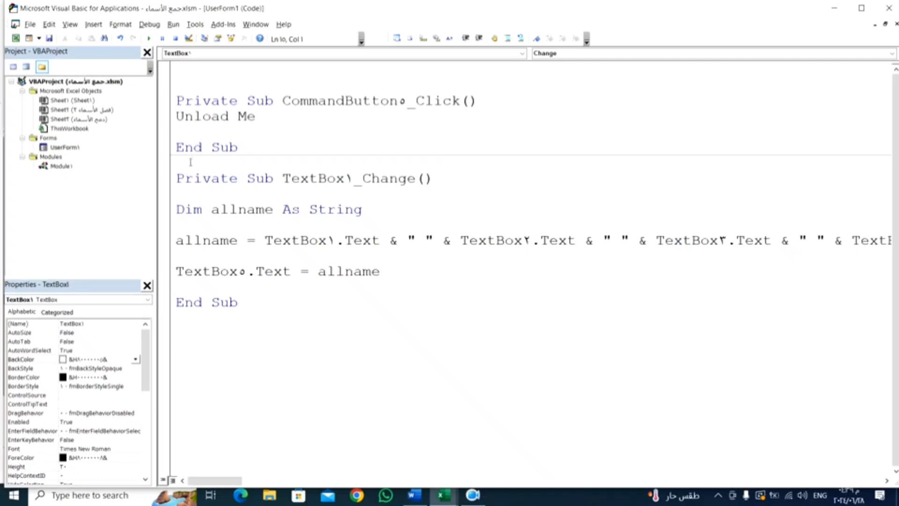
key("shift+F7")
Step: Run the form, type test names into the student and father boxes, then close it
left_click(149, 38)
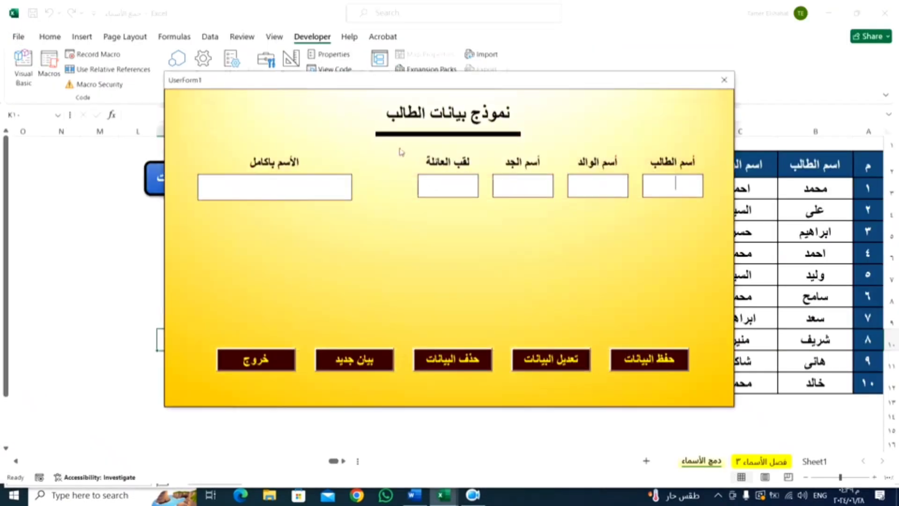
type("hpl")
key("BackSpace")
key("BackSpace")
key("BackSpace")
key("alt+shift")
type("احمد")
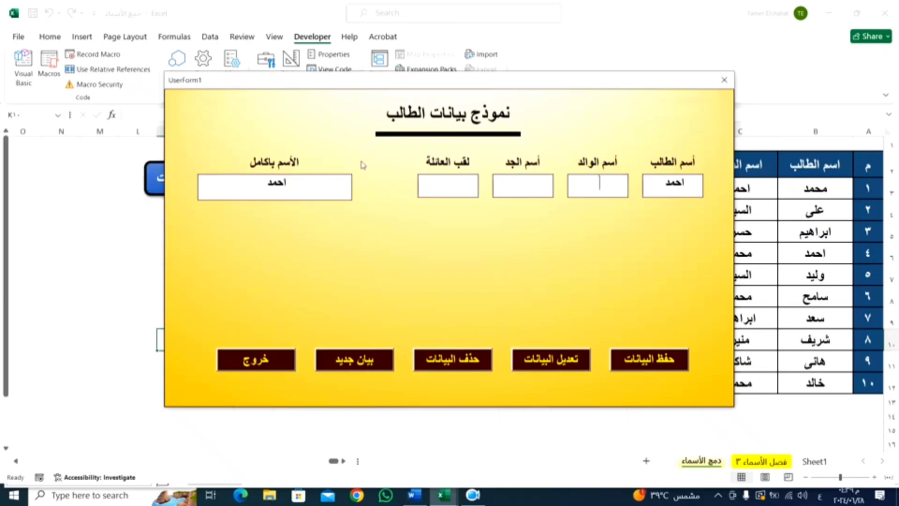
type("احم")
key("BackSpace")
key("BackSpace")
key("BackSpace")
type("محمد")
left_click(724, 80)
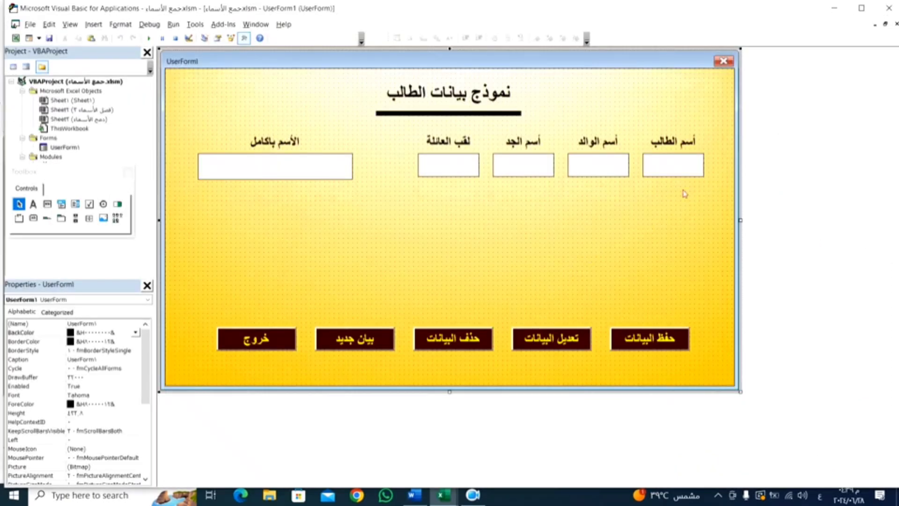
Step: Copy TextBox1_Change's code and paste it into a new TextBox2_Change procedure
double_click(694, 171)
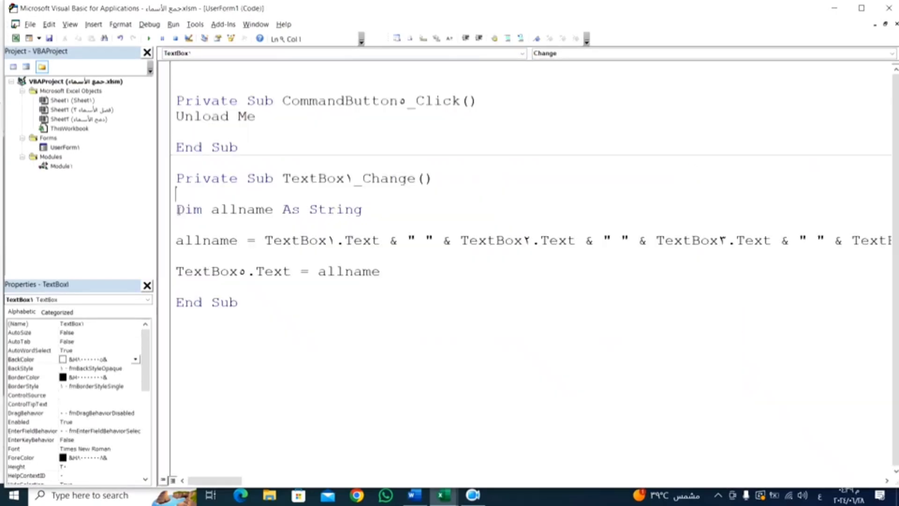
left_click_drag(169, 215, 172, 280)
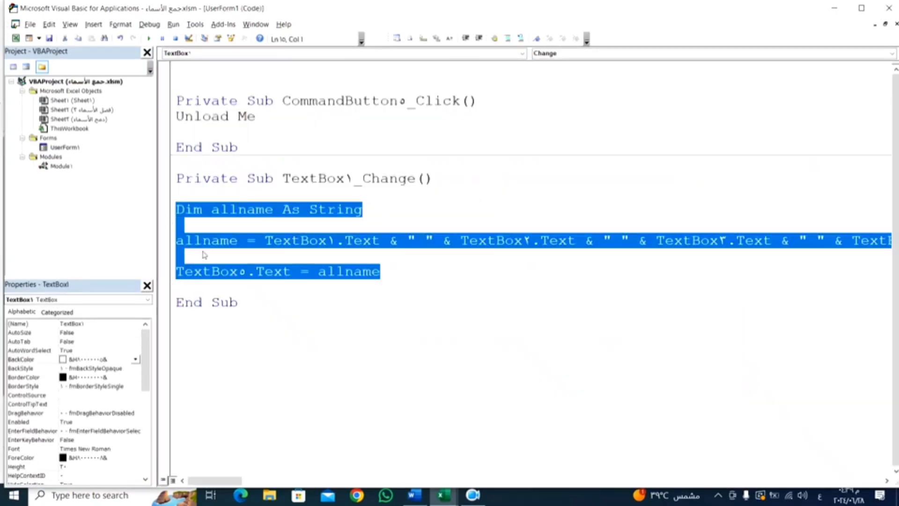
right_click(204, 249)
left_click(229, 264)
double_click(65, 147)
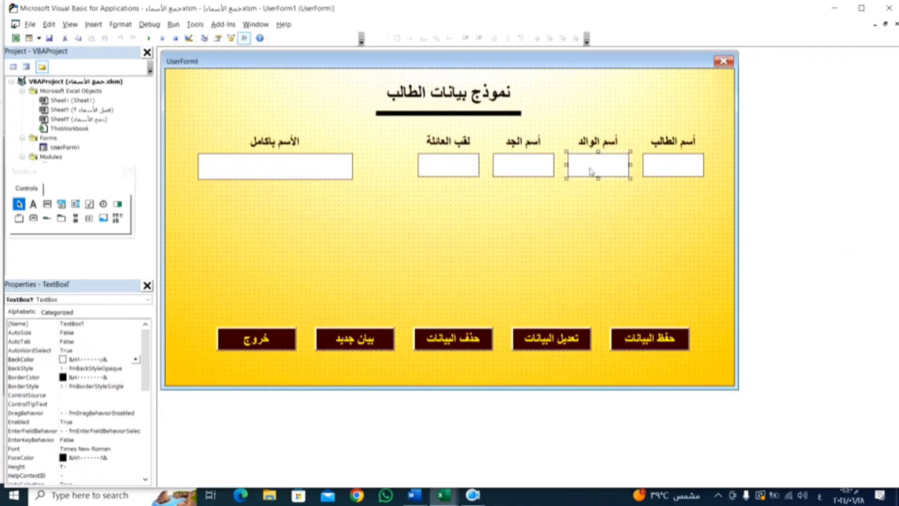
left_click(621, 200)
double_click(609, 168)
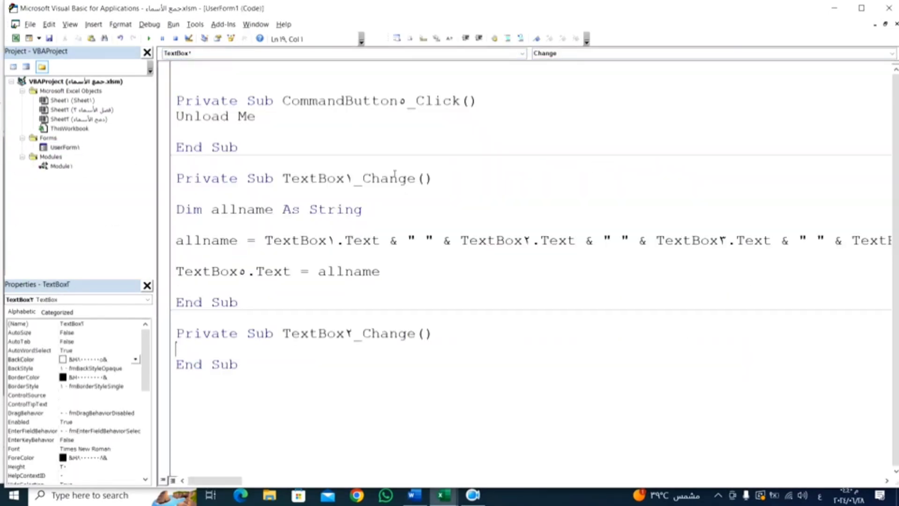
key("ctrl+v")
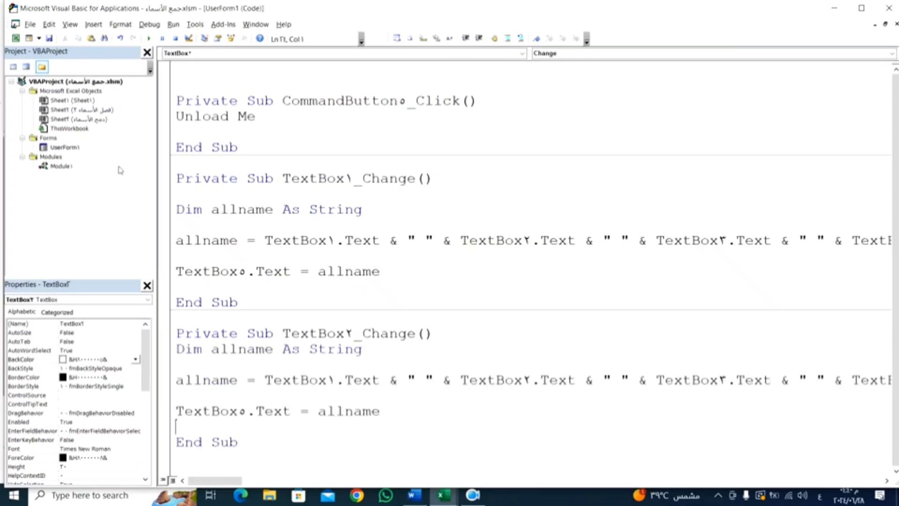
Step: Paste the same code into TextBox3 and TextBox4 Change procedures and run the form
double_click(70, 148)
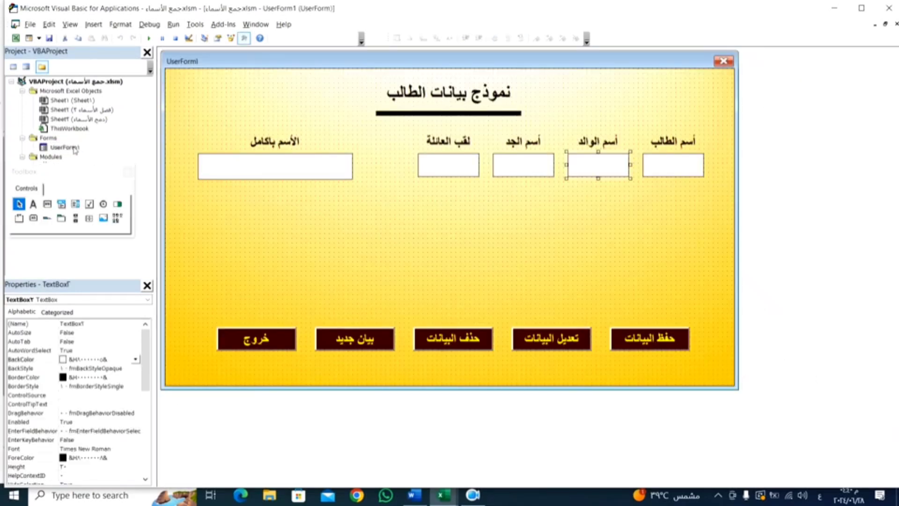
double_click(533, 170)
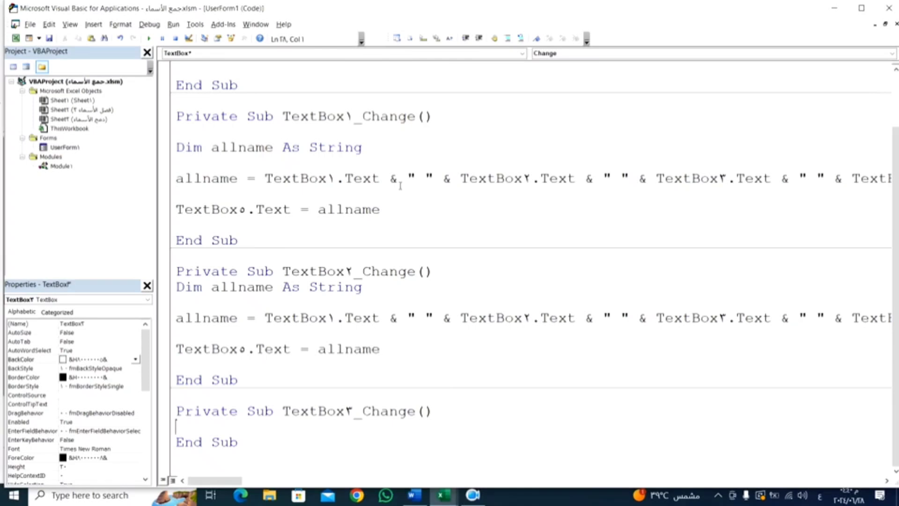
key("ctrl+v")
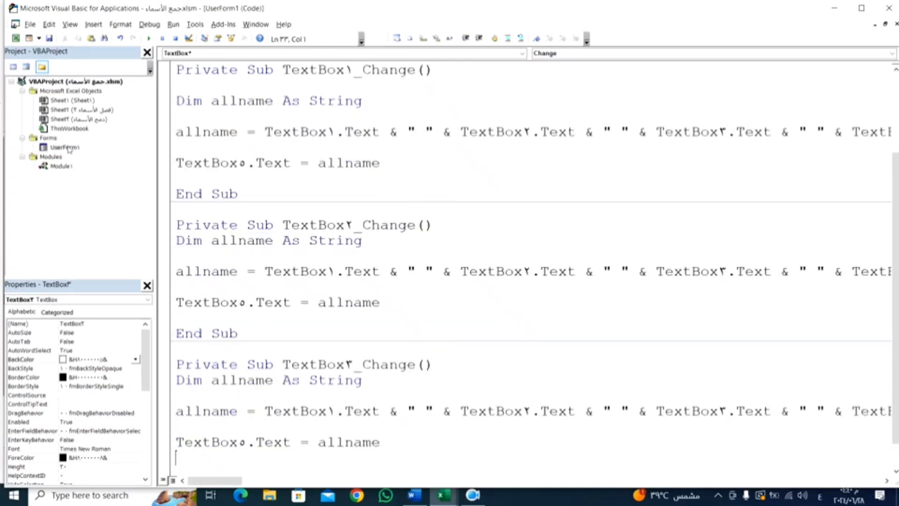
double_click(70, 148)
double_click(450, 167)
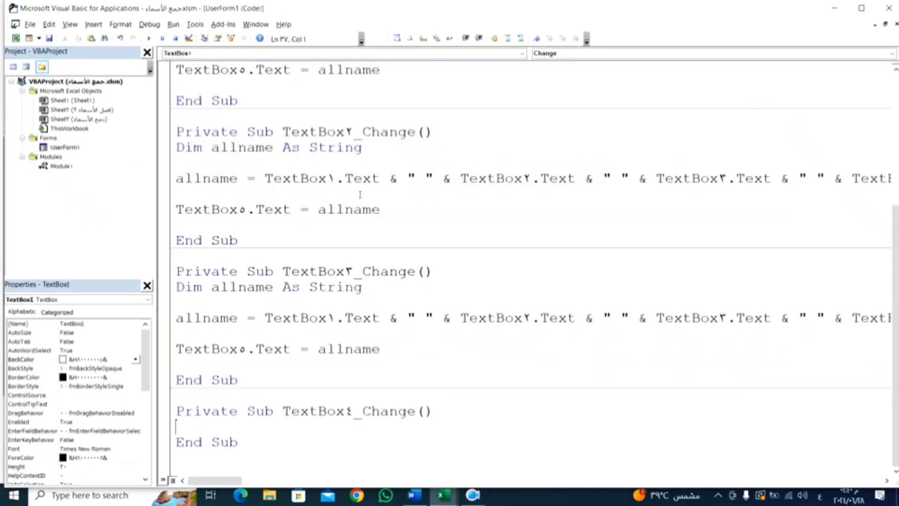
key("ctrl+v")
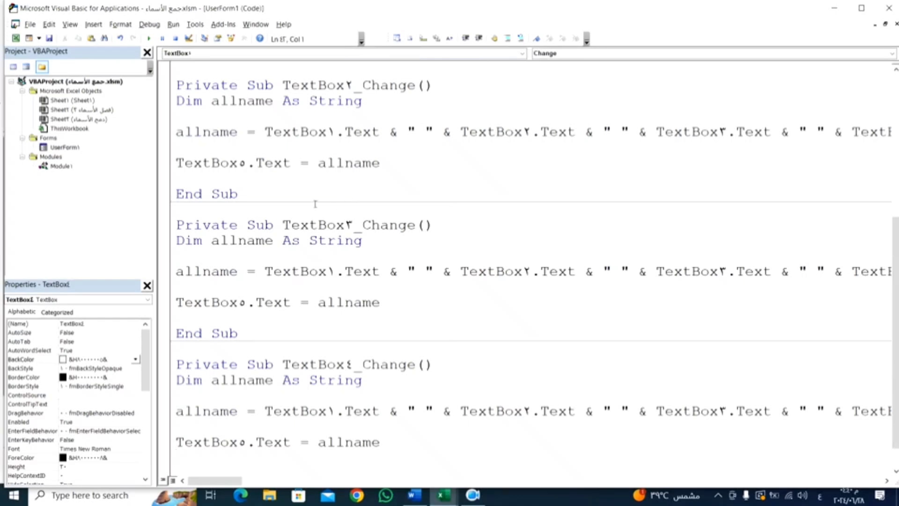
left_click(149, 39)
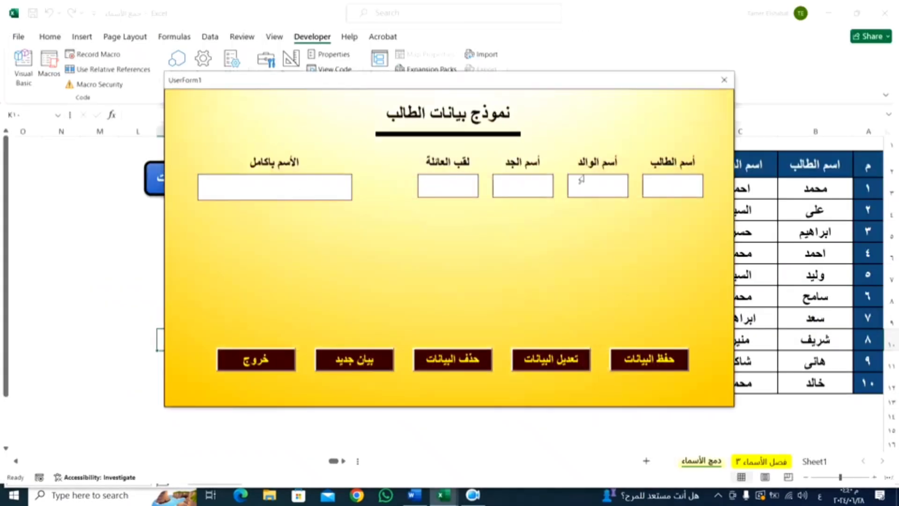
Step: Enter the student's remaining name parts so the full-name box joins all four with spaces
type("احم")
type("د ")
type("محم")
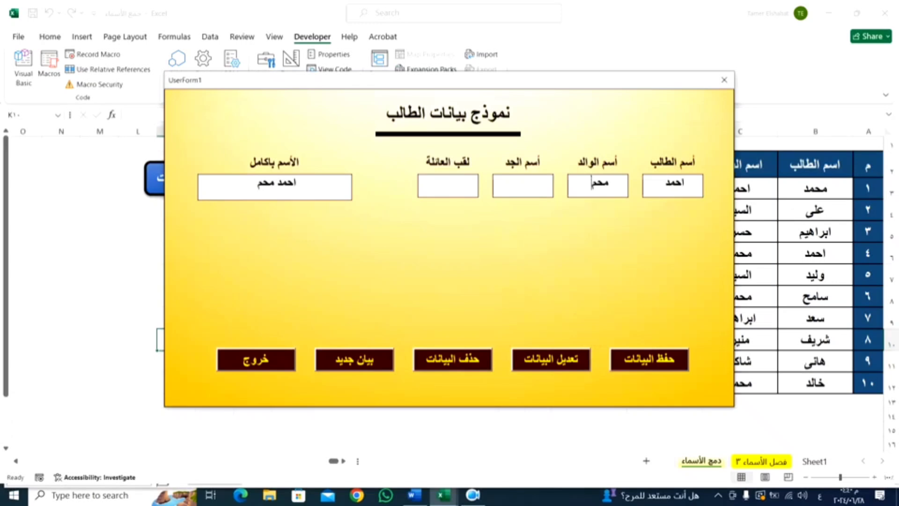
type("د")
key("Tab")
type("محمو")
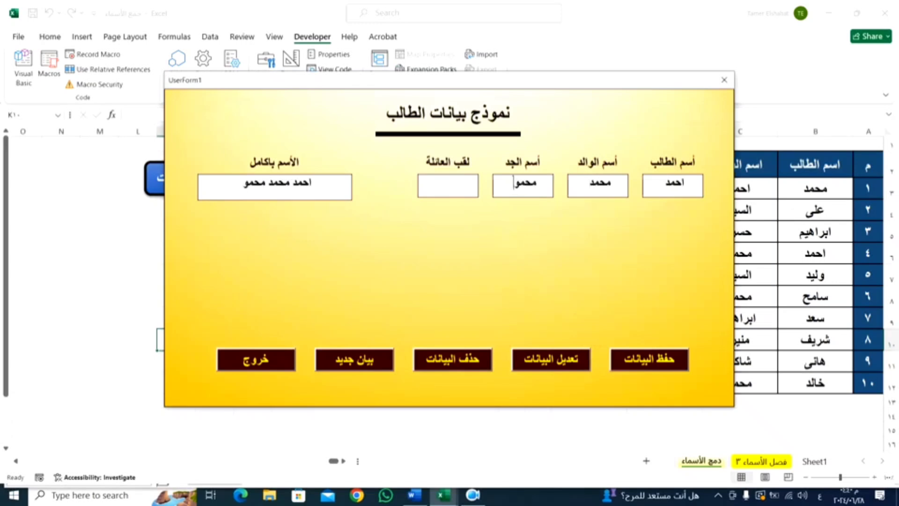
type("د")
key("Tab")
type("على")
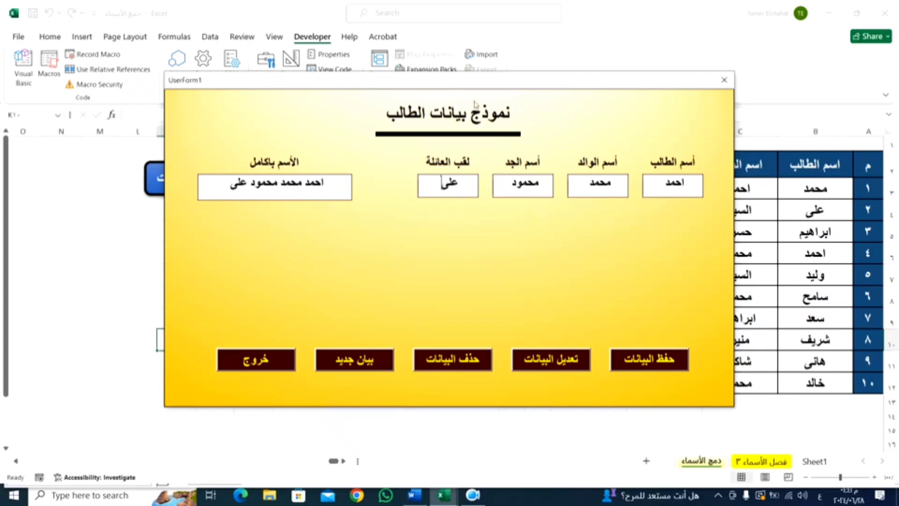
left_click_drag(529, 88, 314, 203)
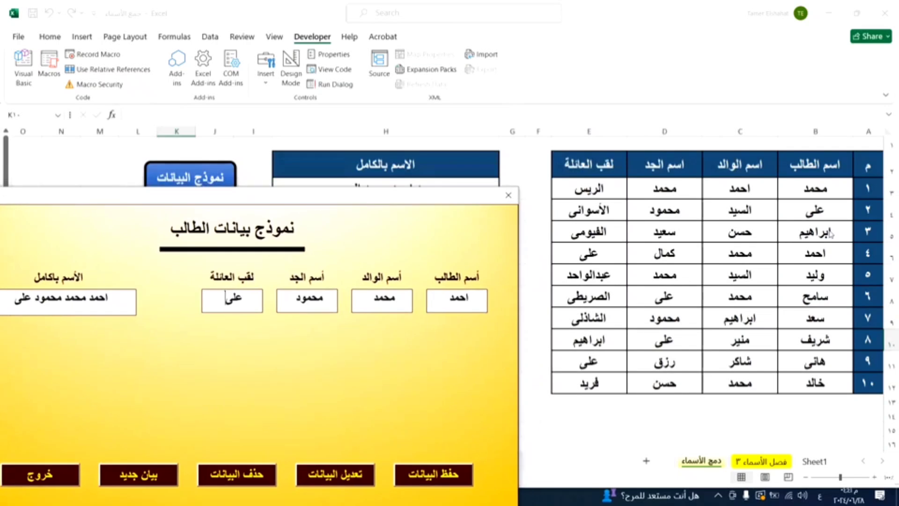
Step: Shift the form lower to expose the full-name column, then back up to show its buttons
left_click_drag(449, 199, 469, 277)
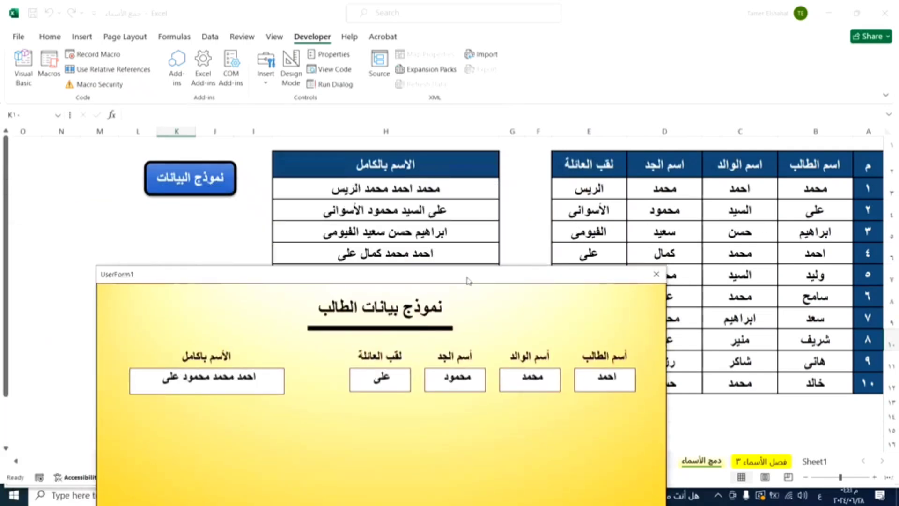
left_click_drag(468, 280, 547, 104)
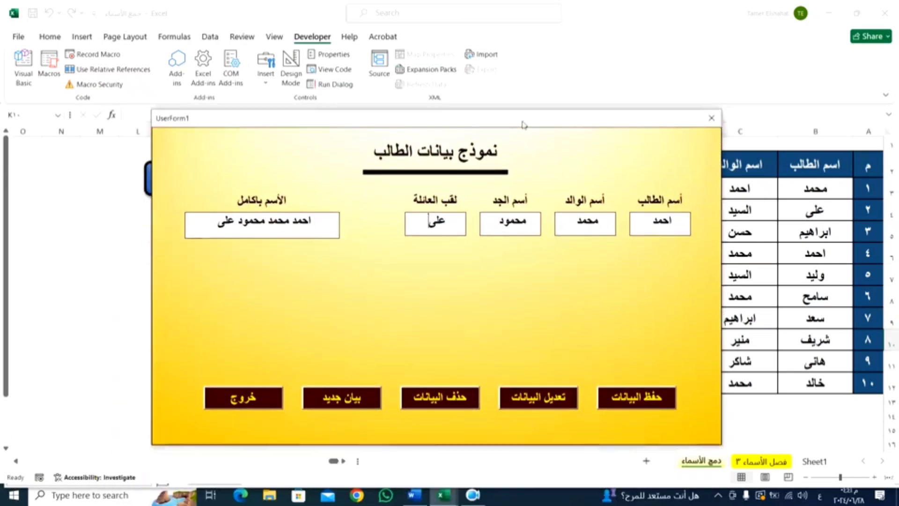